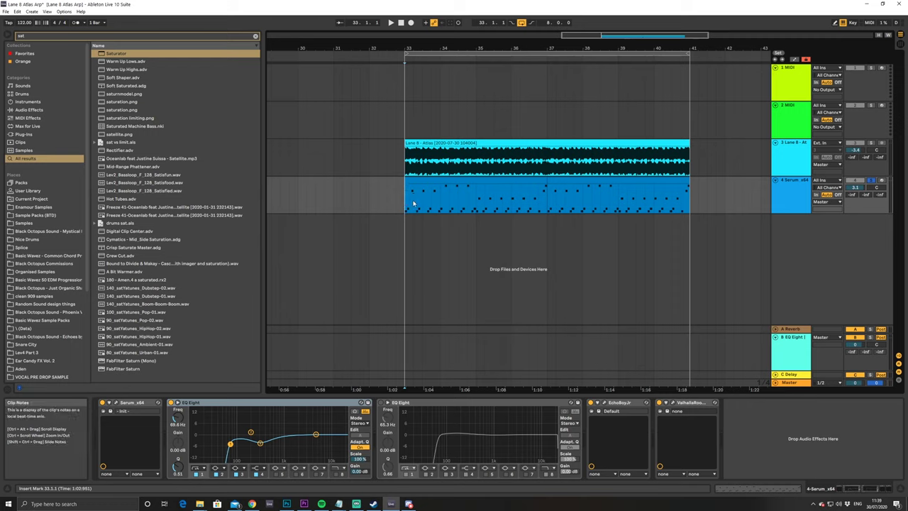
- Play back the existing Serum arp loop starting at bar 33
key(space)
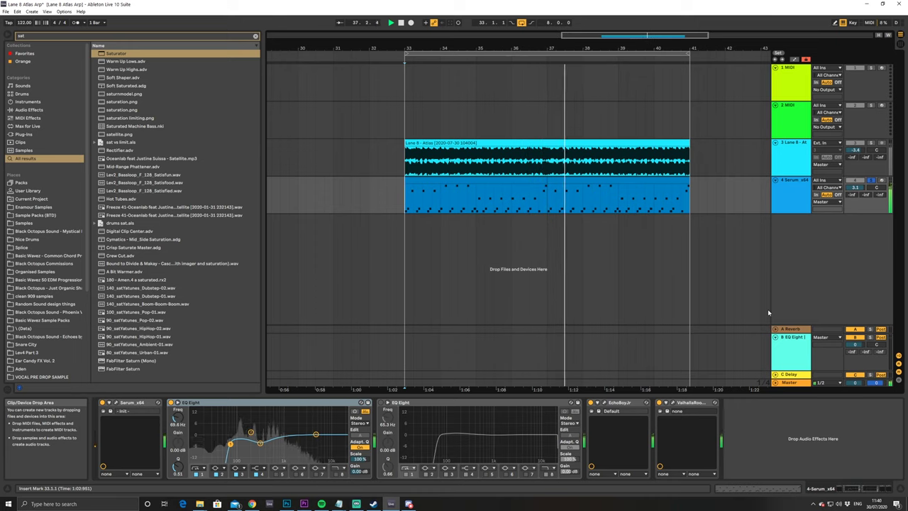
key(space)
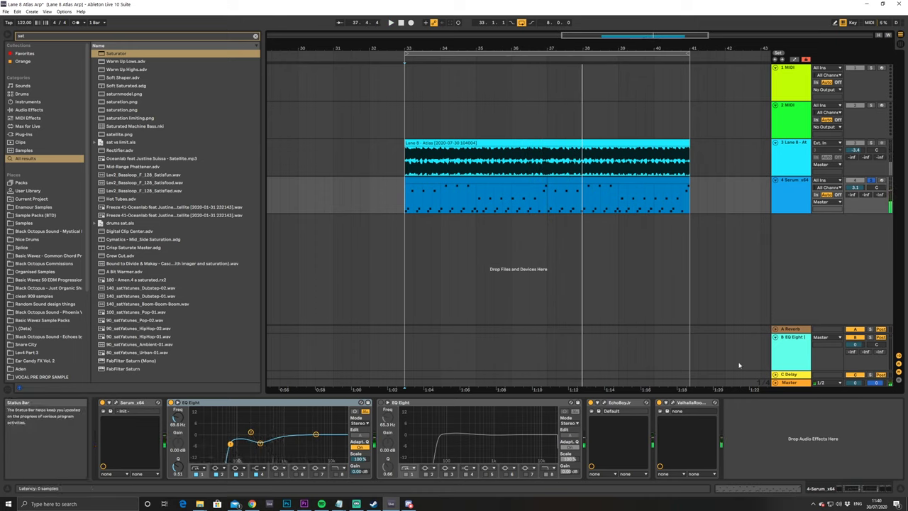
- Add a MIDI track below the existing Serum track and load a fresh Serum_x64 instrument onto it
click(774, 210)
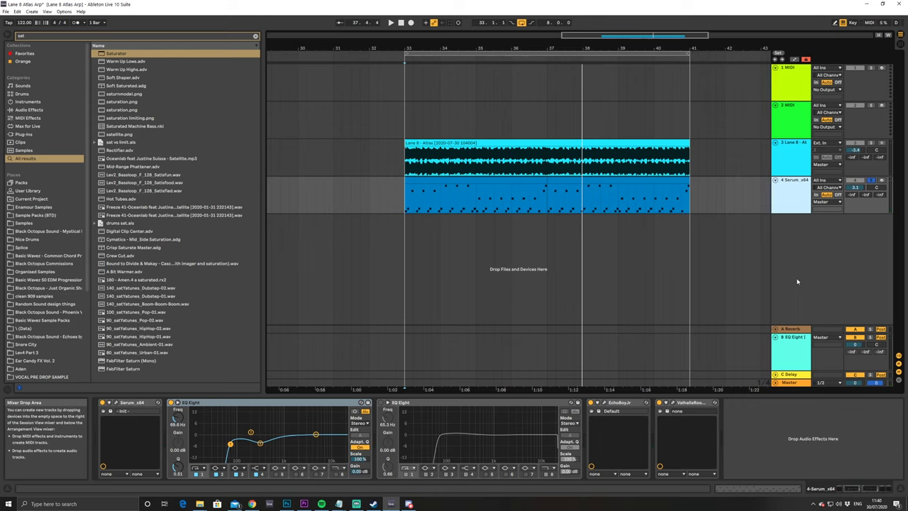
key(ctrl+shift+t)
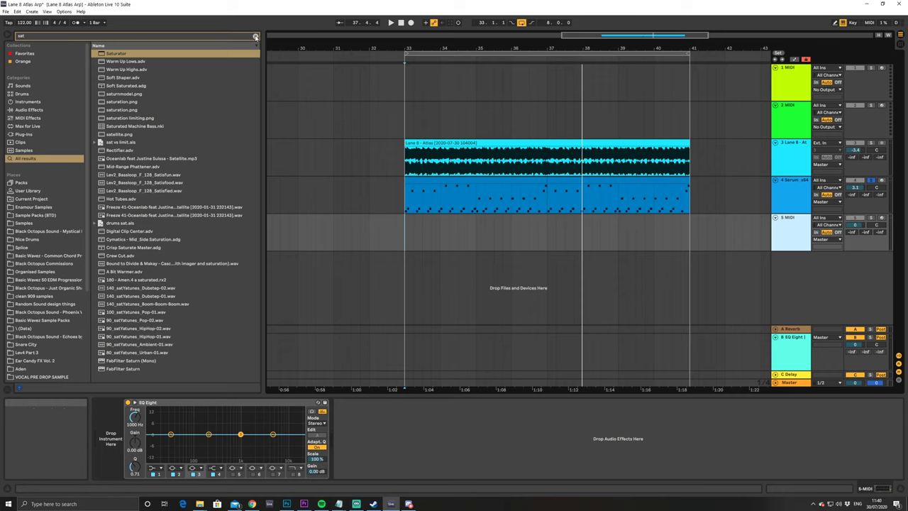
click(255, 37)
text(serum)
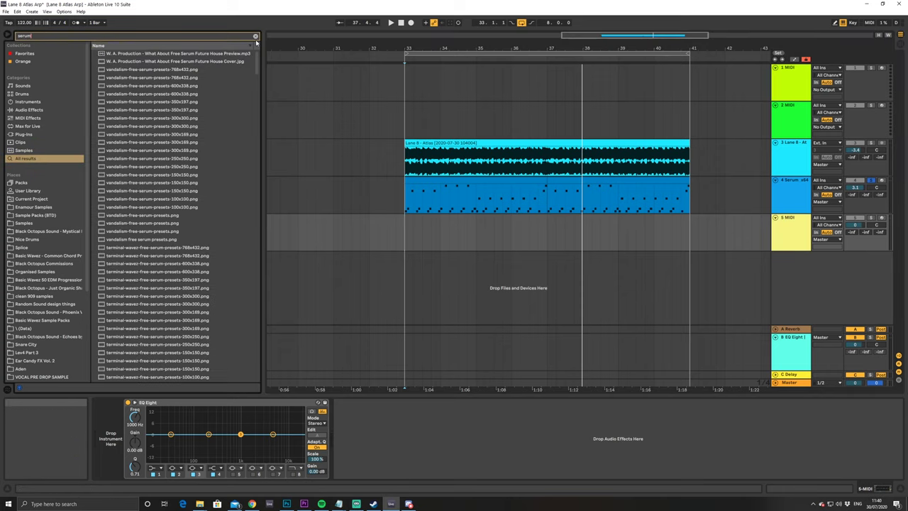
scroll(128, 319, down, 15)
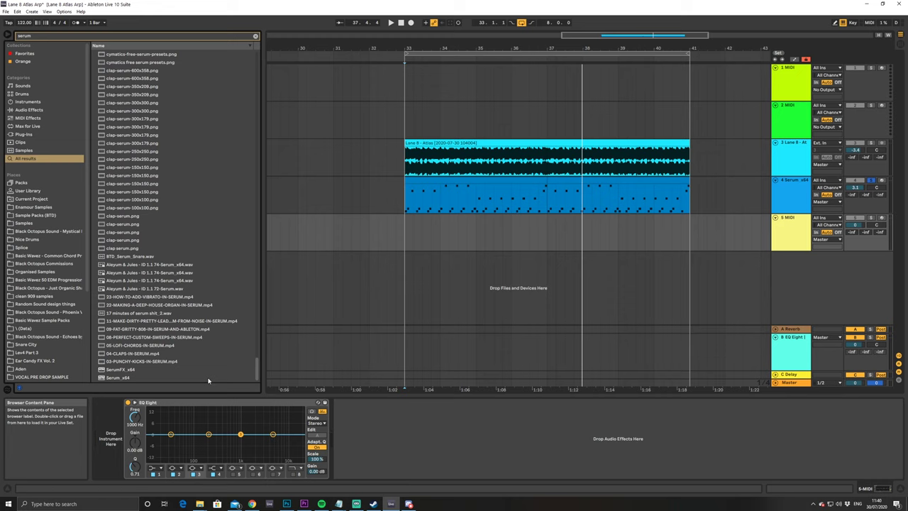
double_click(120, 378)
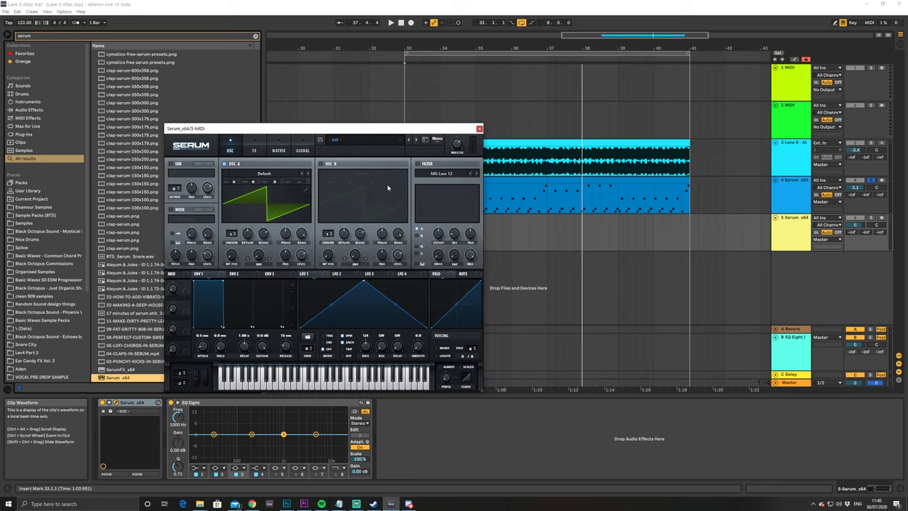
drag(369, 137, 275, 130)
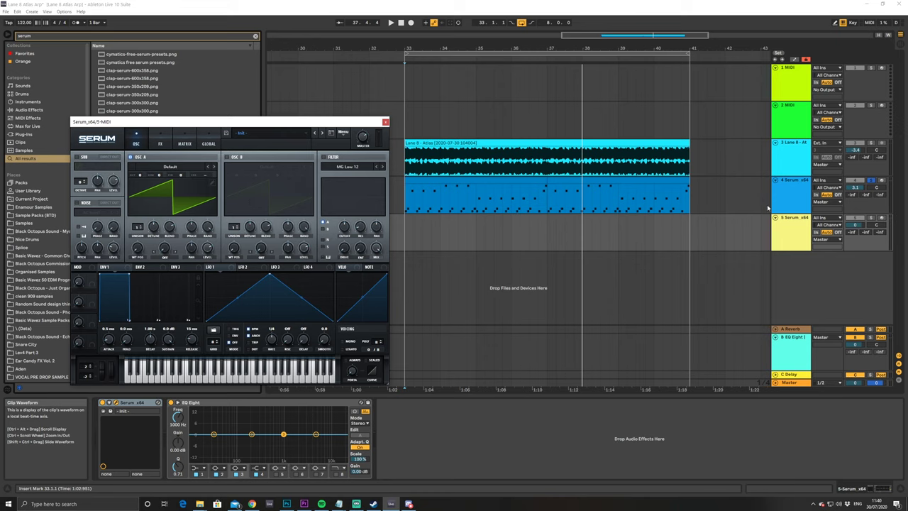
- Enable oscillator B in the new Serum and load the Analog wavetable Basic Shapes into both oscillators
click(531, 186)
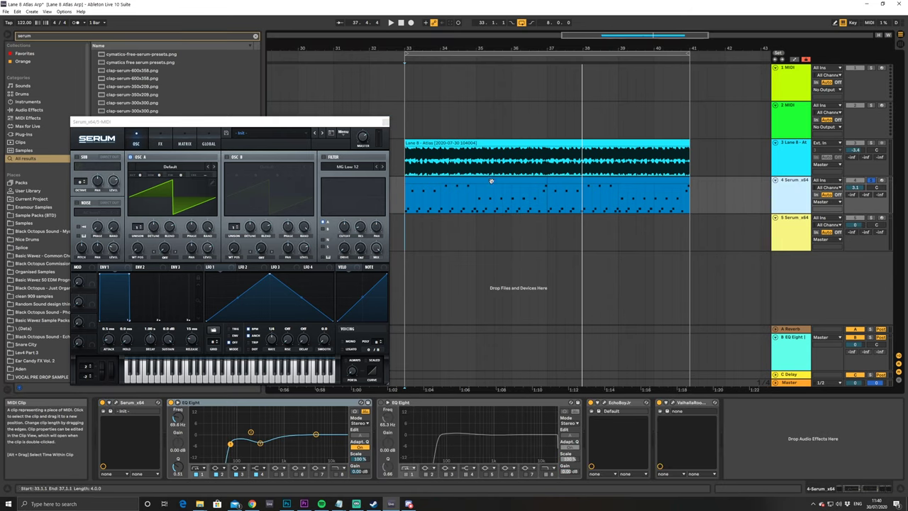
click(232, 160)
click(170, 166)
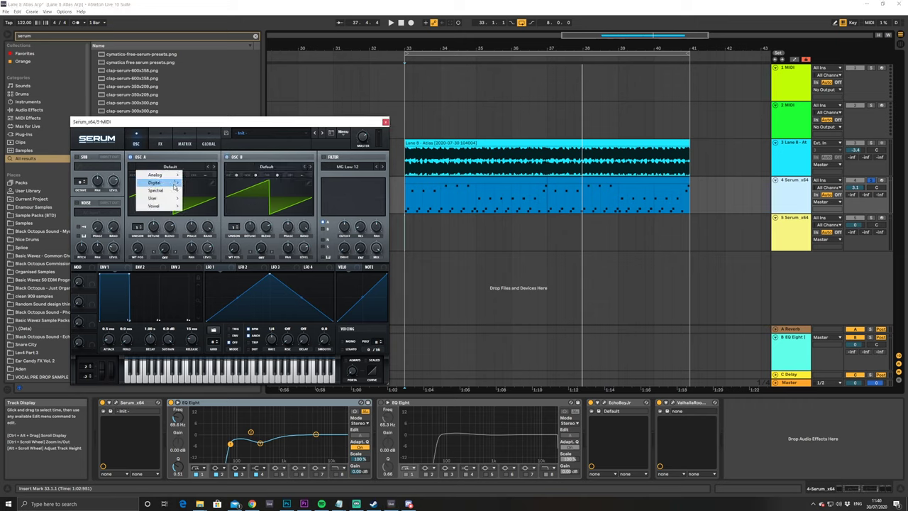
mouse_move(165, 174)
click(209, 209)
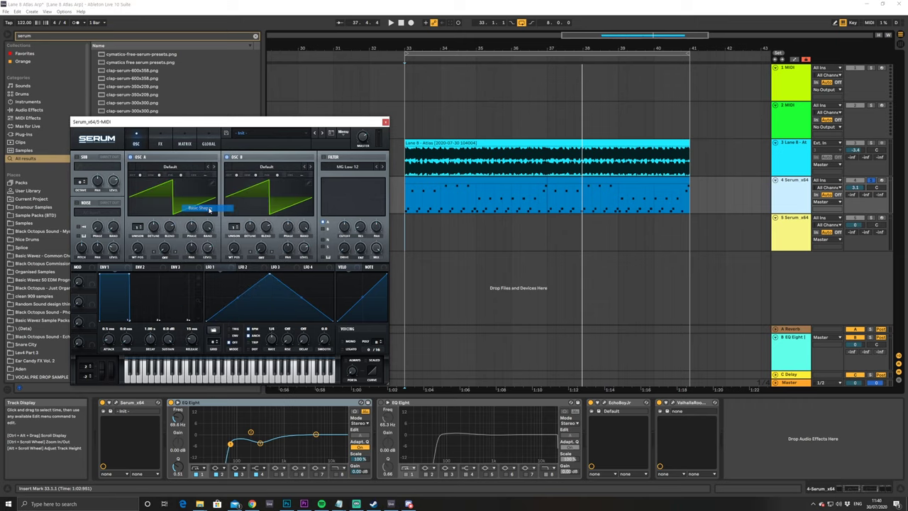
click(244, 168)
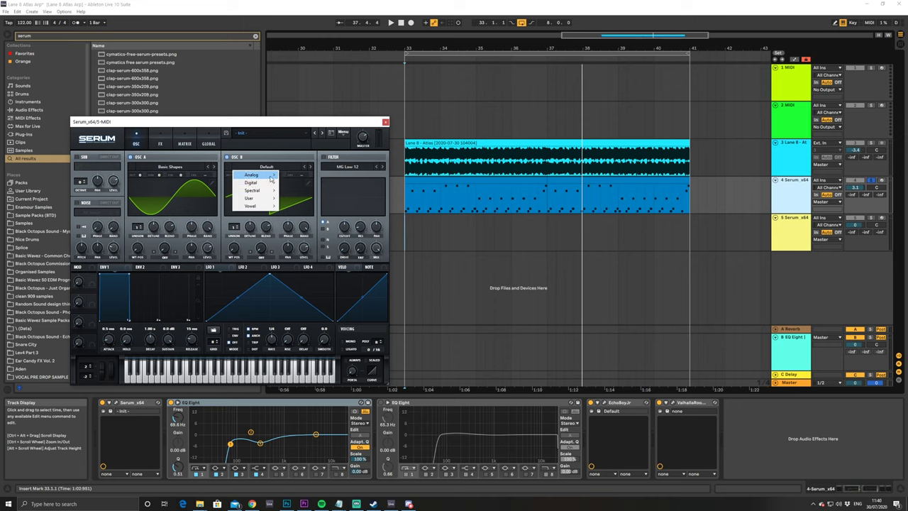
mouse_move(252, 174)
click(309, 208)
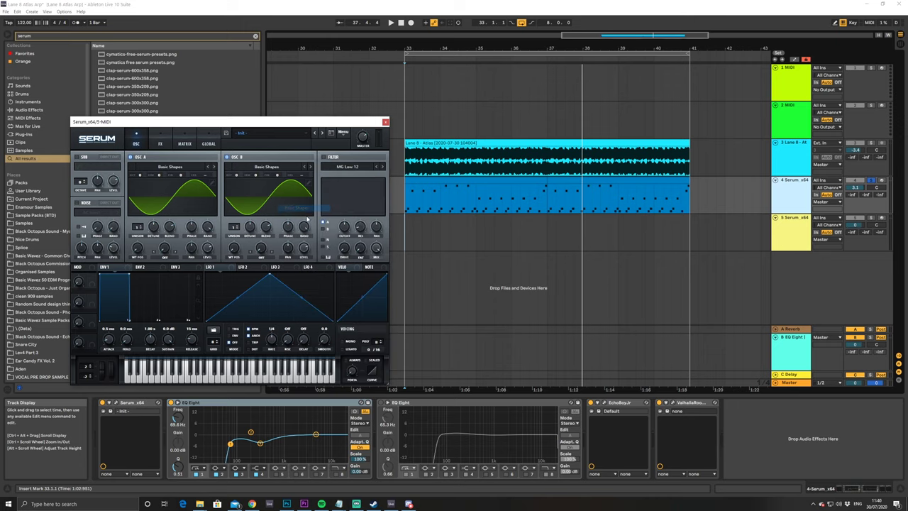
- Move both oscillators' wavetable positions to the triangle wave and set oscillator A's warp mode to FM (from B)
drag(233, 253, 235, 227)
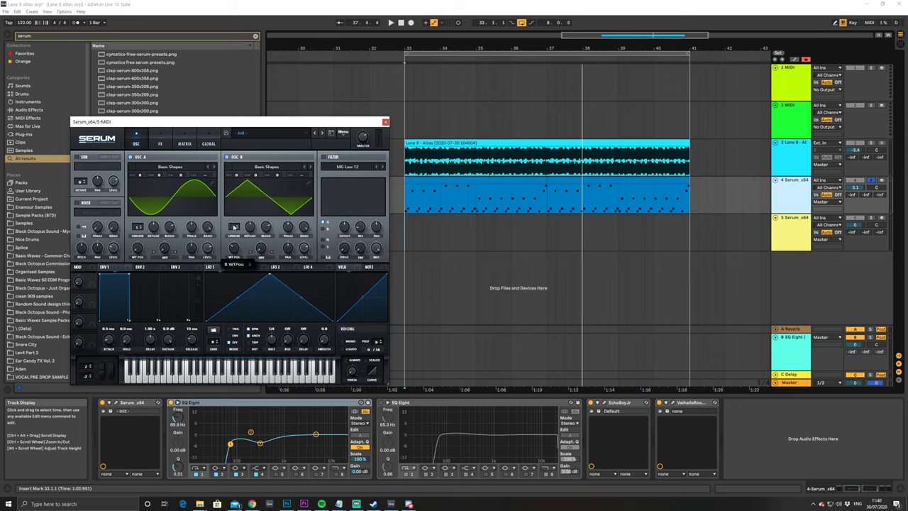
drag(137, 250, 137, 227)
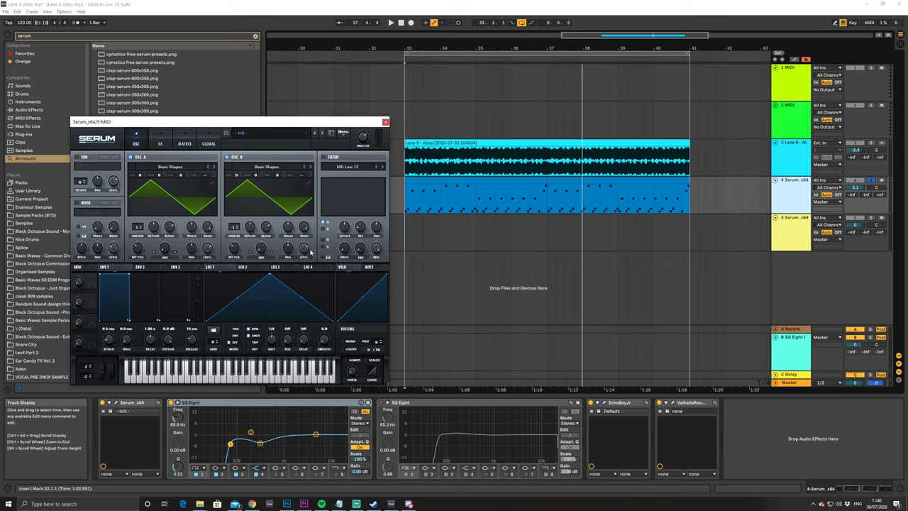
click(164, 257)
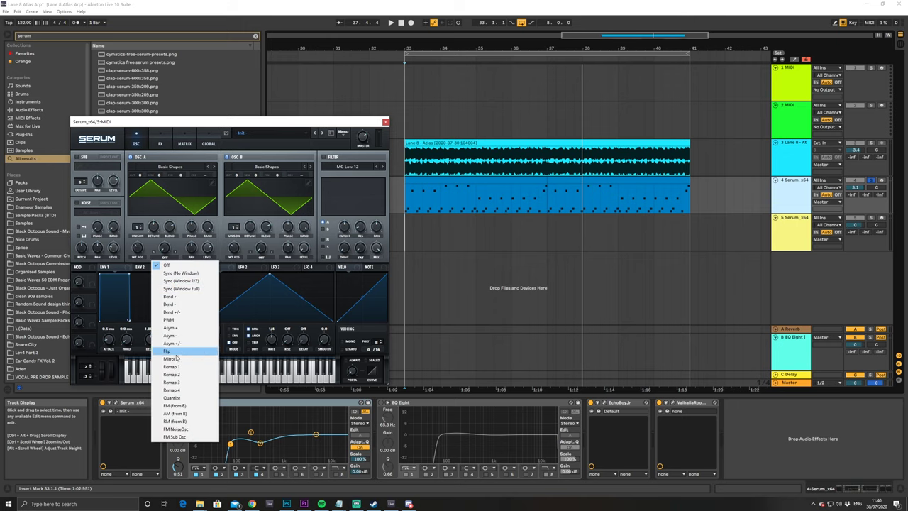
click(174, 405)
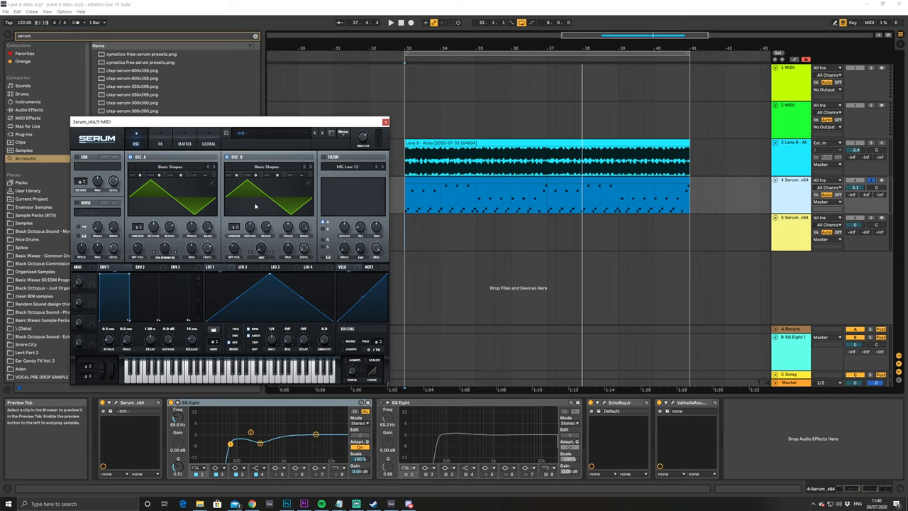
- Copy the first four-bar arp clip onto the new Serum track at bar 33 and duplicate it to fill bars 37 to 41
click(788, 197)
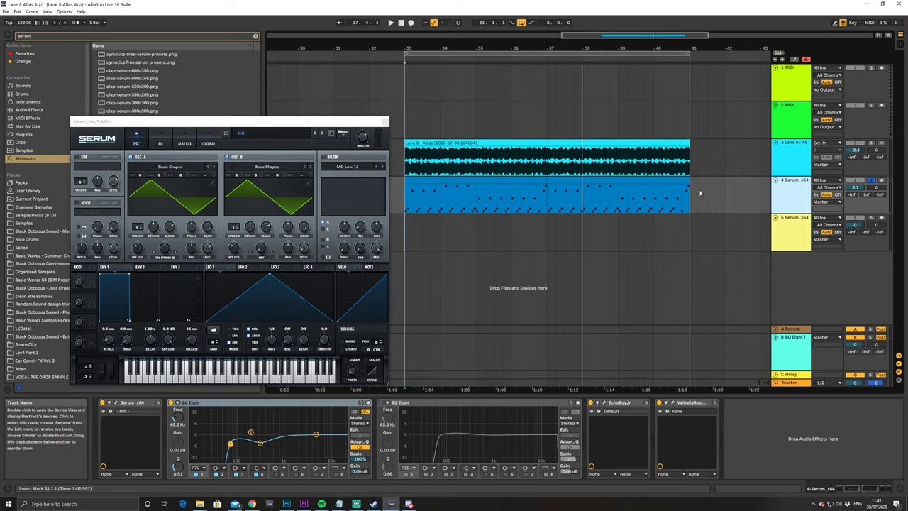
double_click(516, 181)
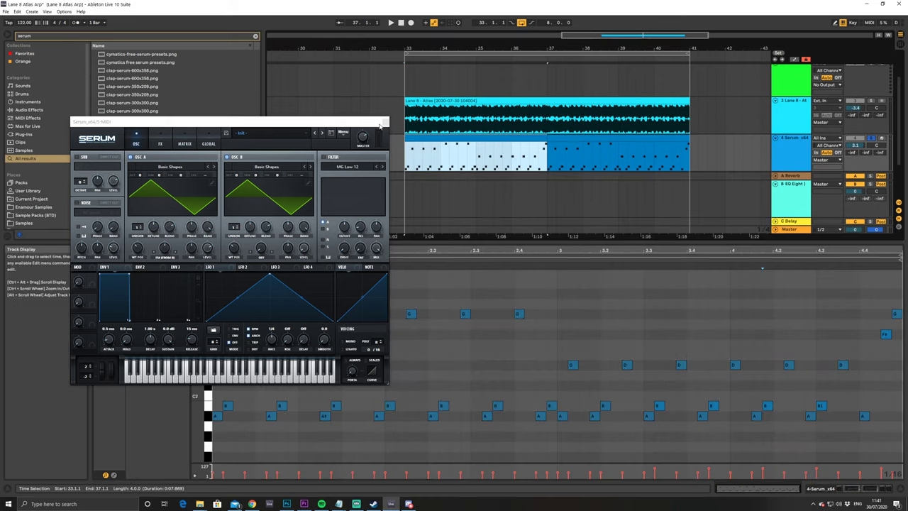
click(379, 125)
click(384, 354)
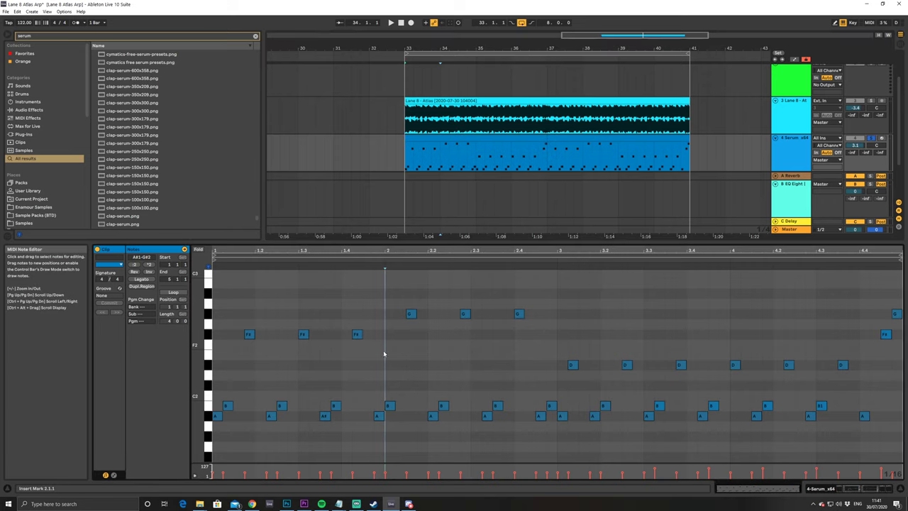
click(462, 140)
scroll(483, 131, down, 2)
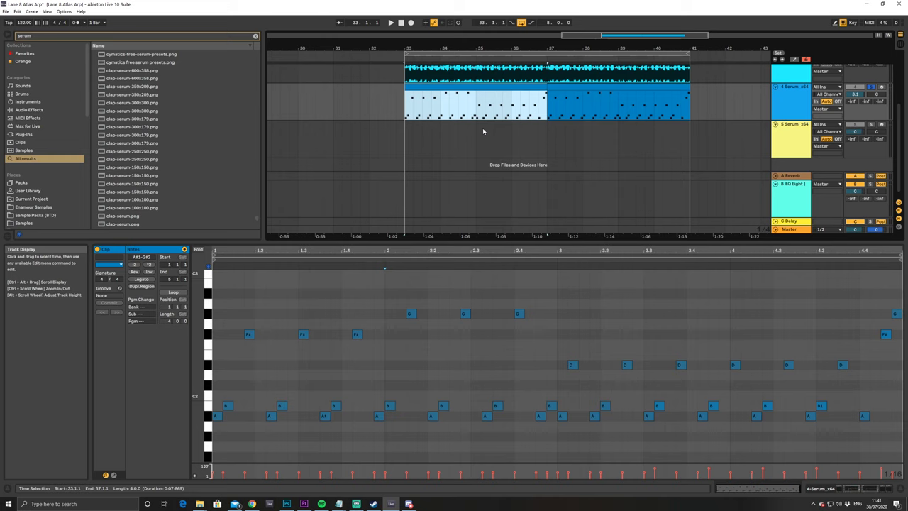
click(405, 141)
key(ctrl+v)
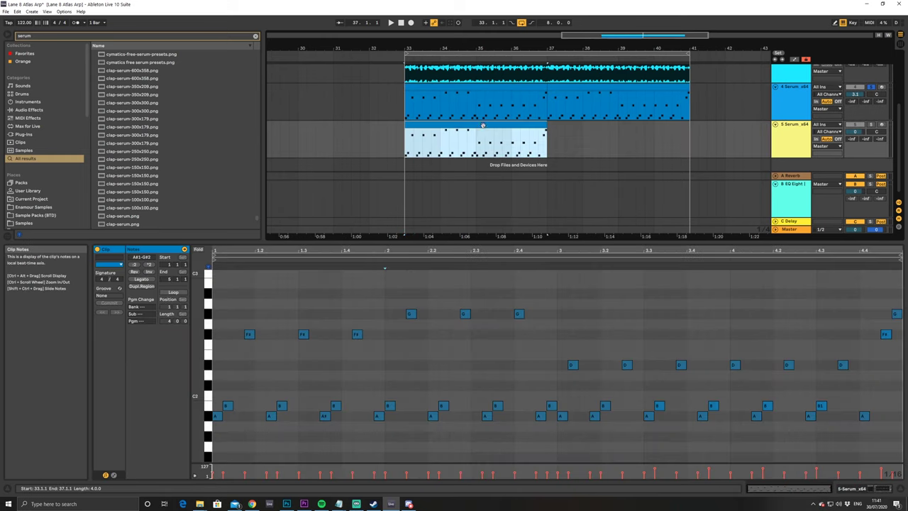
key(ctrl+d)
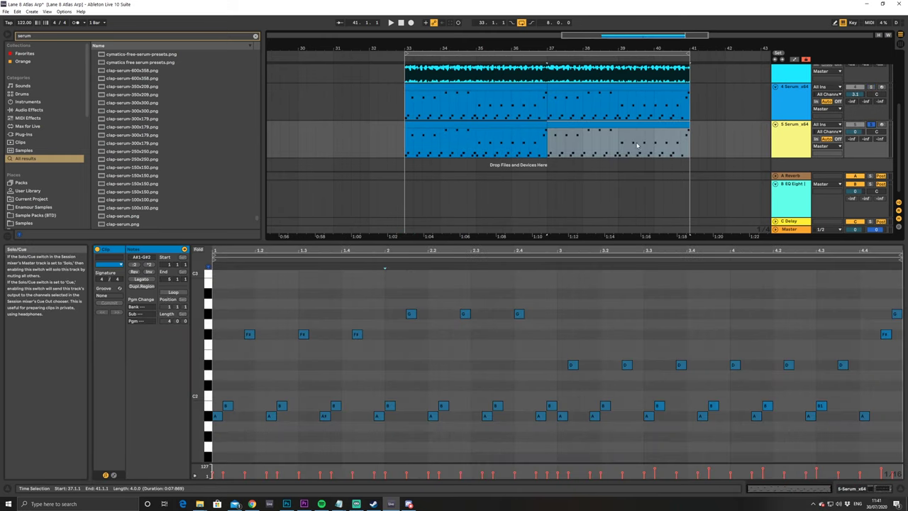
- Play the copied arp from bar 33 with the new Serum track soloed
click(422, 132)
key(space)
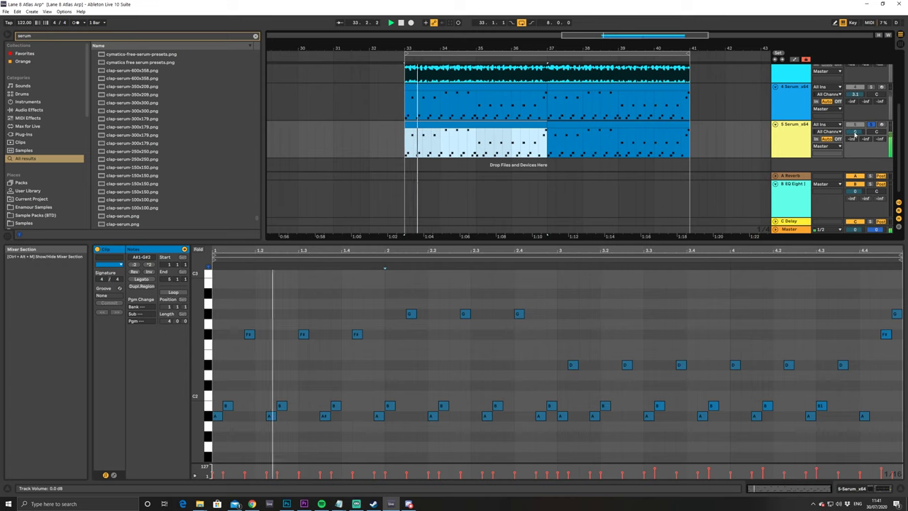
- Open the Serum windows of both the new and the original track and arrange them side by side
click(783, 149)
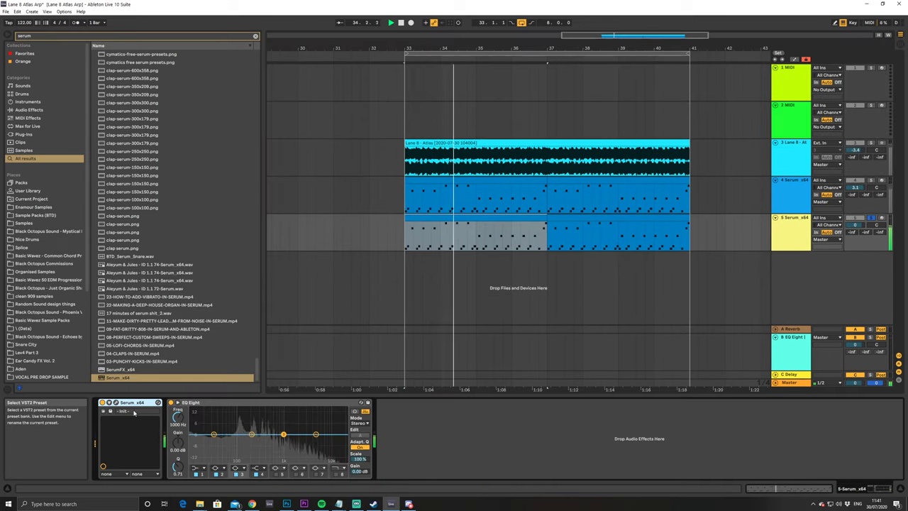
click(116, 403)
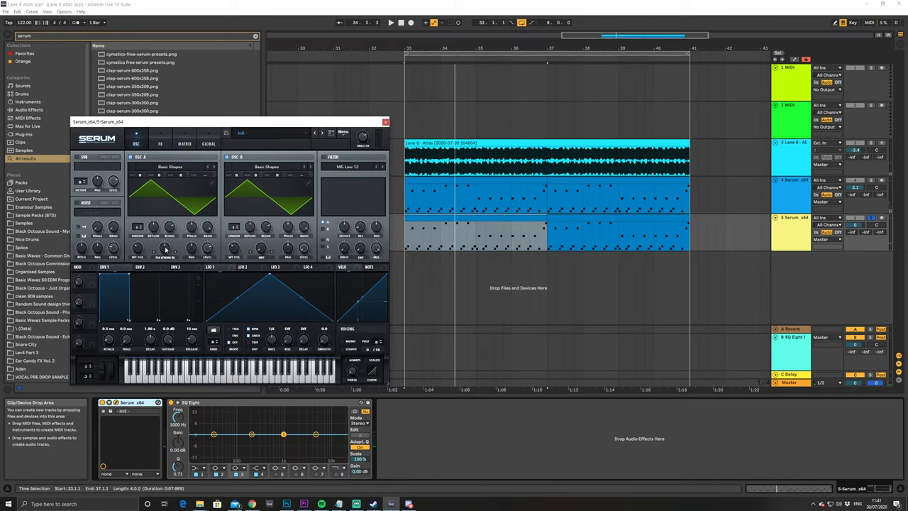
click(795, 200)
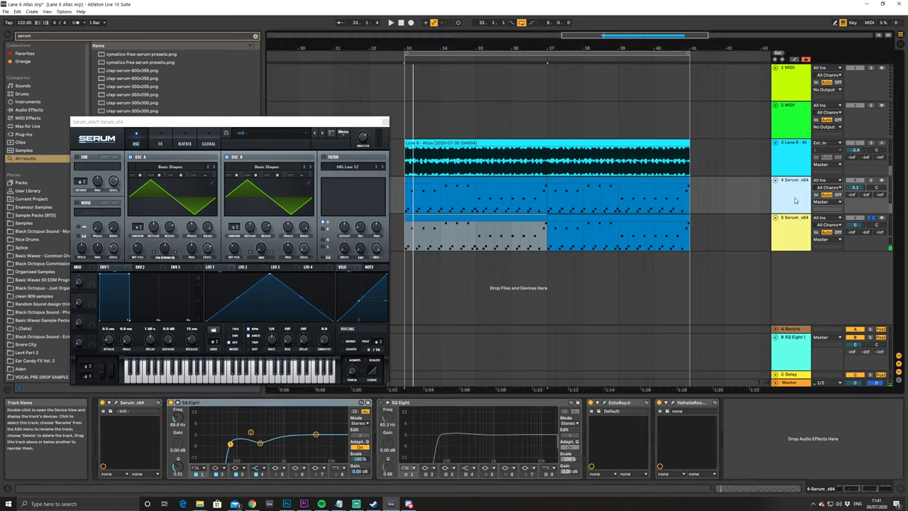
click(116, 402)
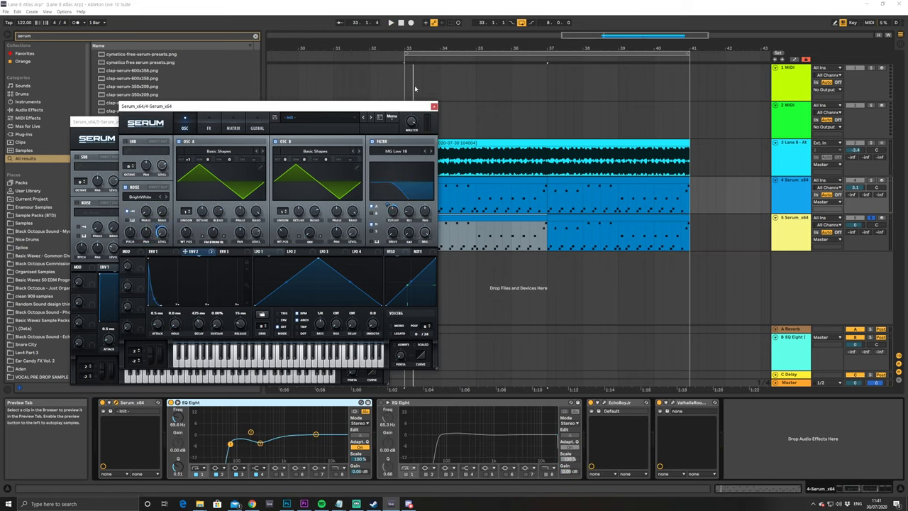
drag(333, 108, 679, 126)
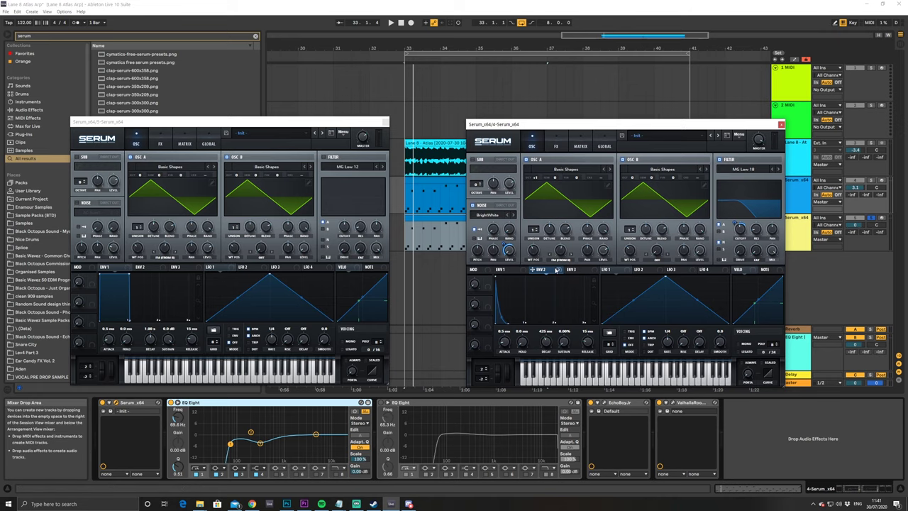
drag(636, 127, 567, 123)
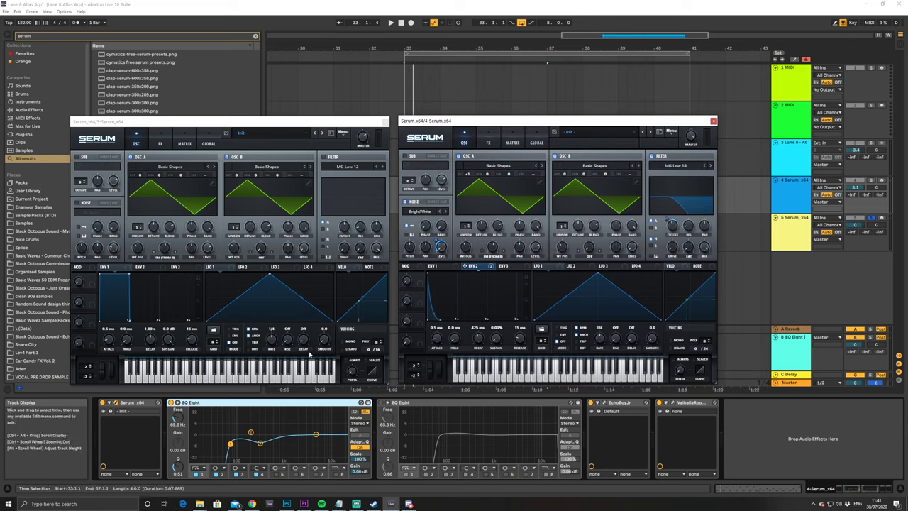
- Raise the new Serum's oscillator A FM warp amount to about 55% and audition the loop
click(169, 253)
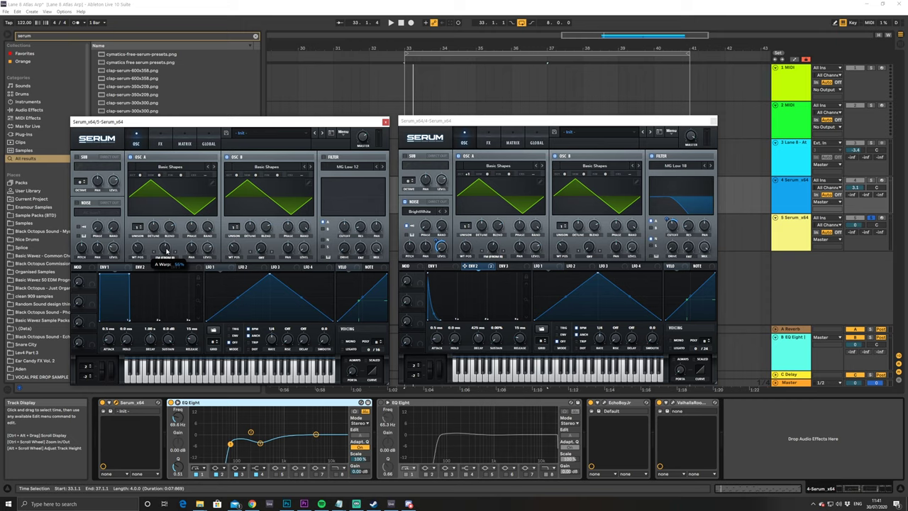
key(space)
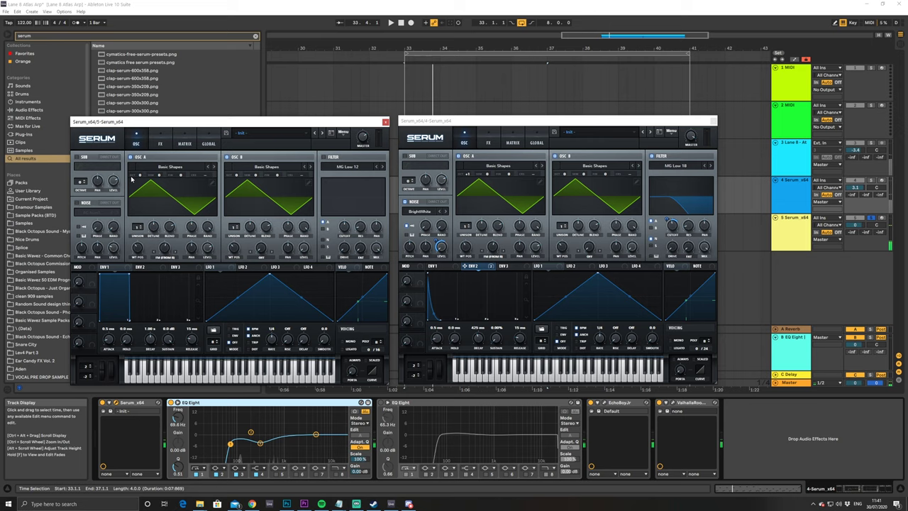
key(space)
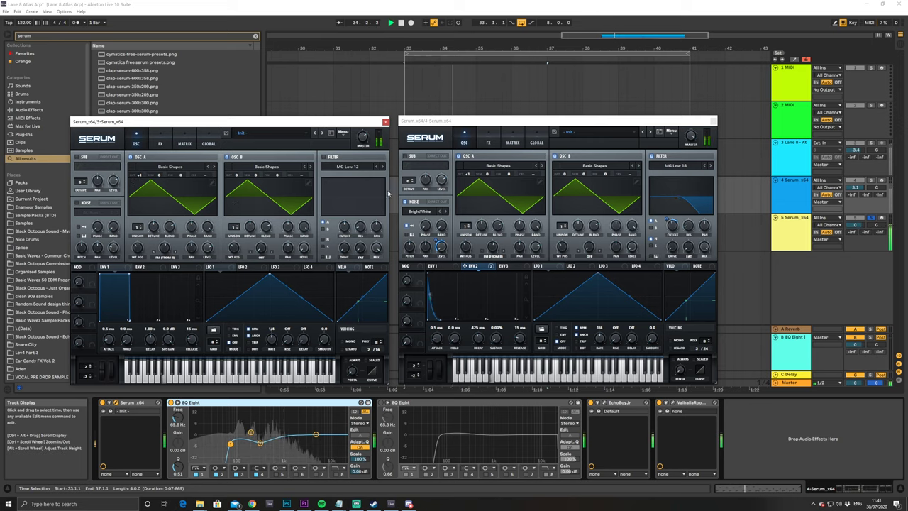
key(space)
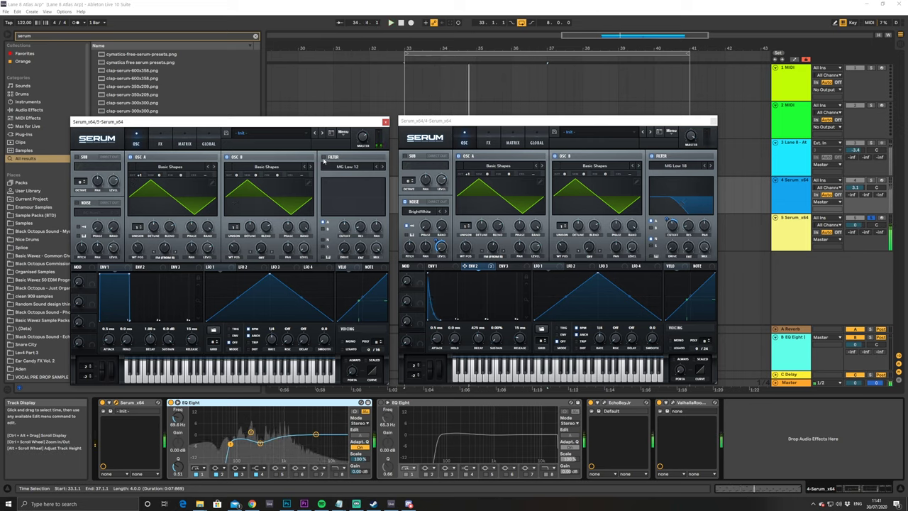
- Enable the new Serum's filter as MG Low 18, audition it and adjust its cutoff against the original patch
click(324, 158)
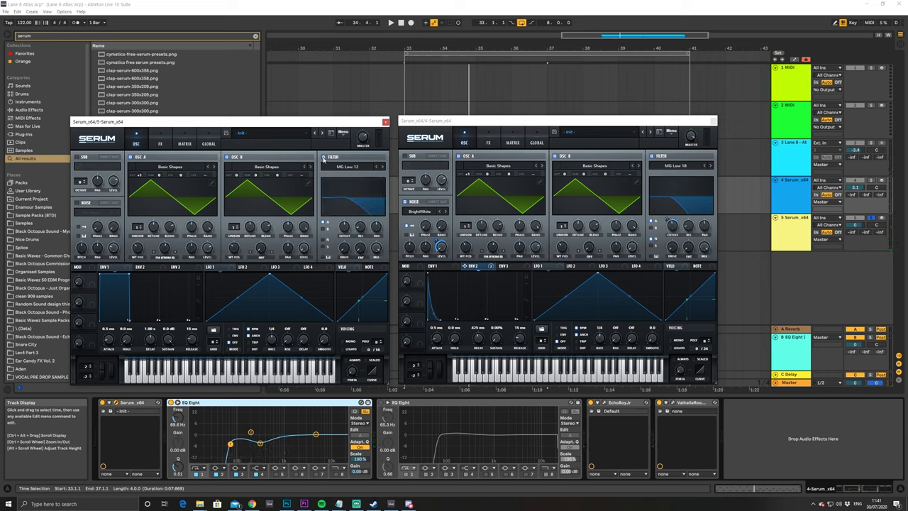
click(382, 167)
key(space)
click(672, 227)
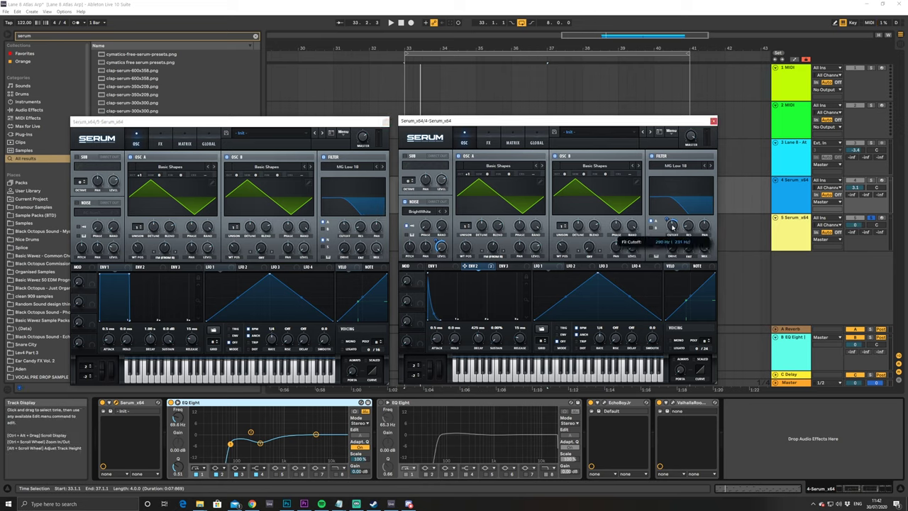
click(347, 228)
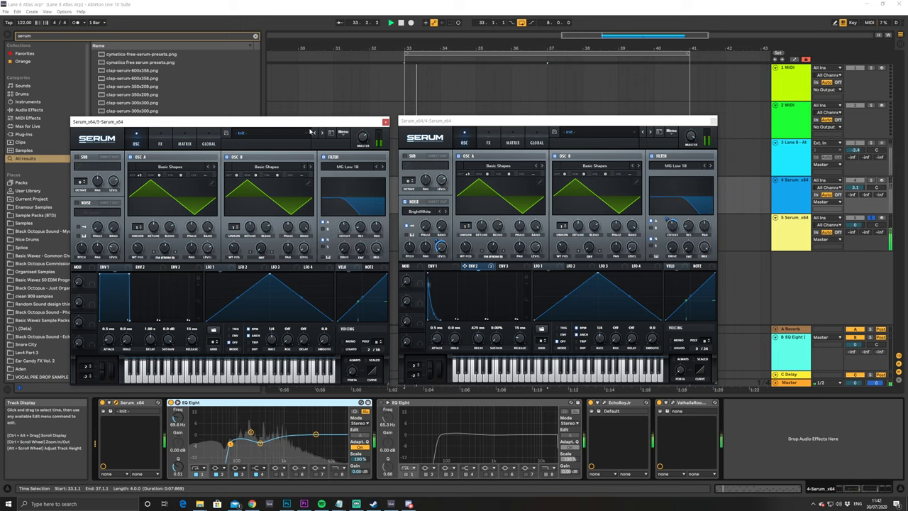
- Shape the new Serum's Env 2 with zero sustain and about 403 ms decay, modulate the filter cutoff with it and audition the loop
click(135, 268)
drag(129, 273, 111, 321)
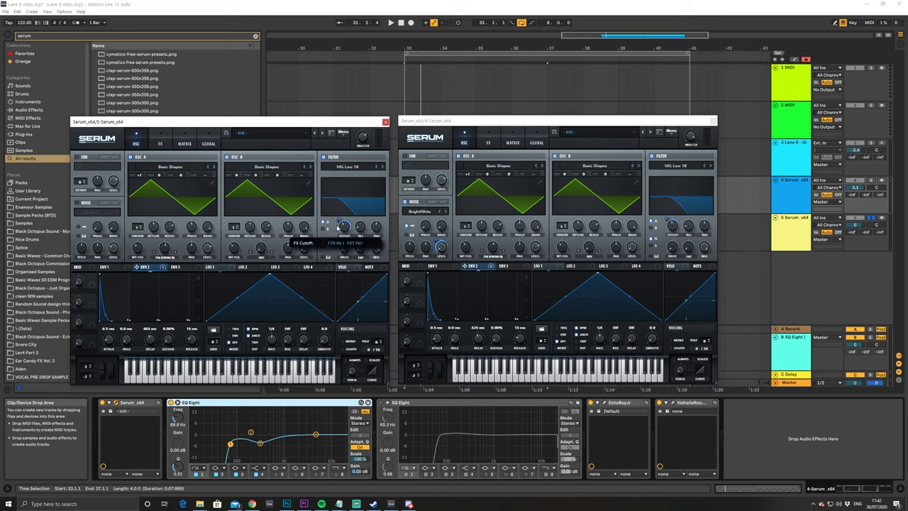
key(space)
key(space)
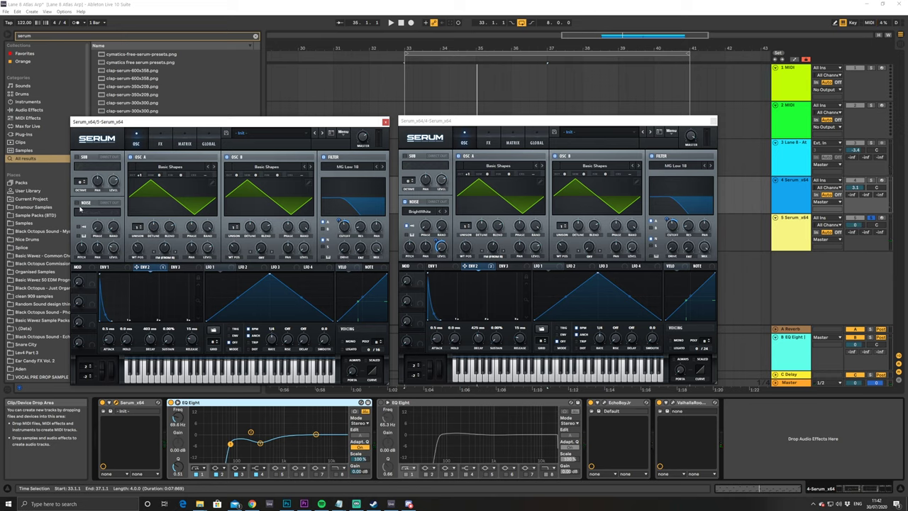
- Enable the new Serum's noise oscillator with the Analog BrightWhite sample and play the loop
click(76, 203)
click(99, 212)
mouse_move(121, 221)
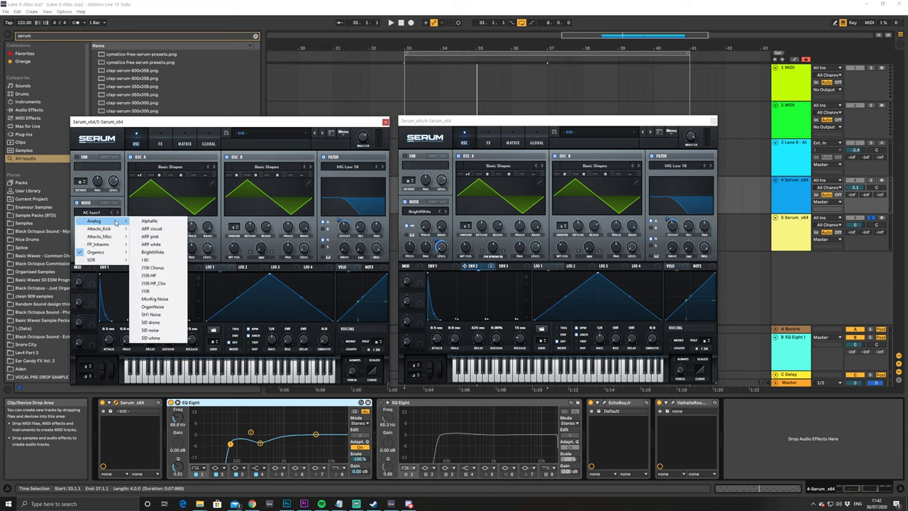
click(152, 251)
key(space)
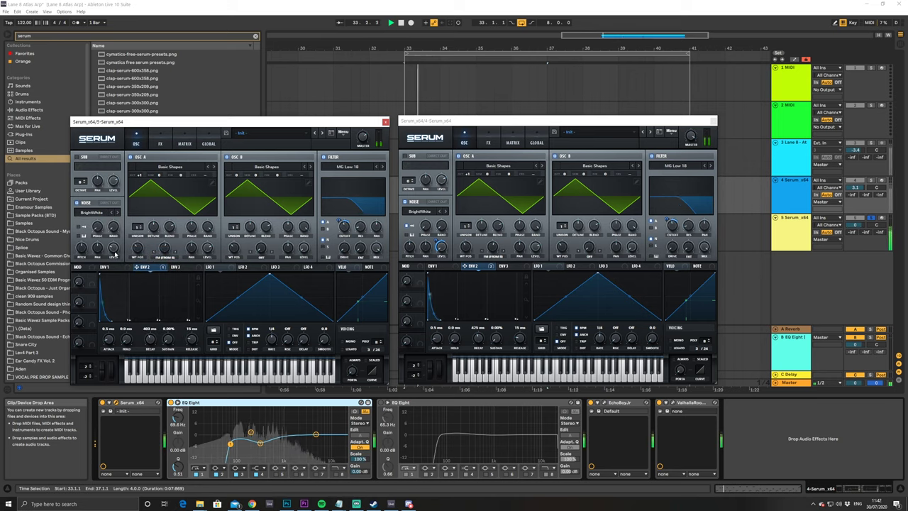
- Adjust the new Serum's noise level and modulate it with Env 2 by about 63, auditioning the loop
drag(114, 235, 112, 224)
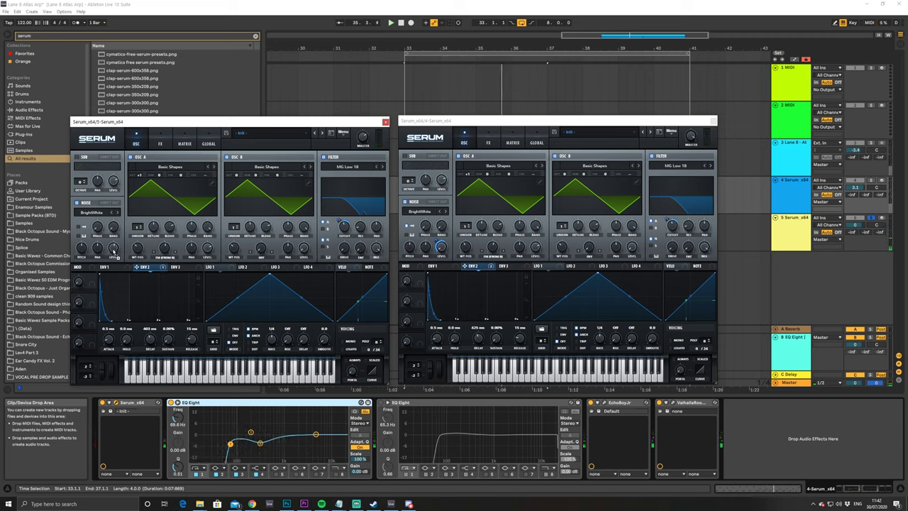
drag(114, 248, 113, 276)
drag(108, 243, 107, 235)
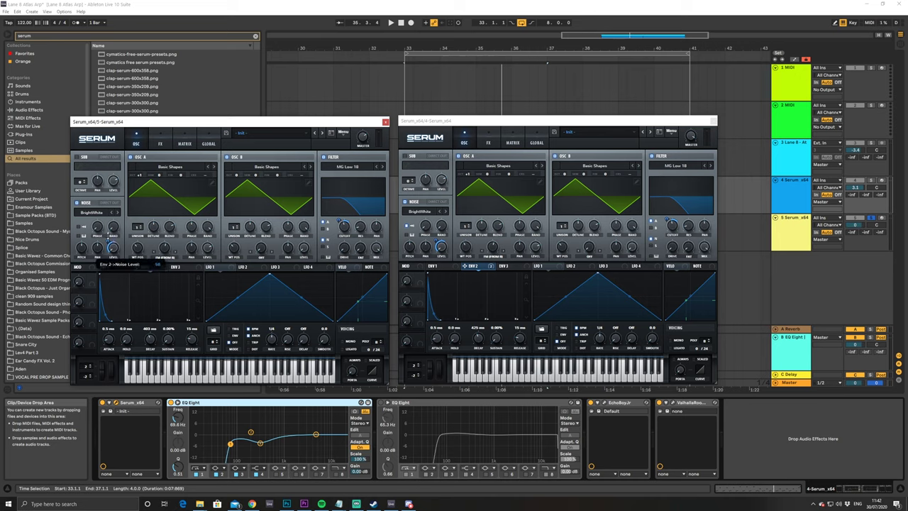
key(space)
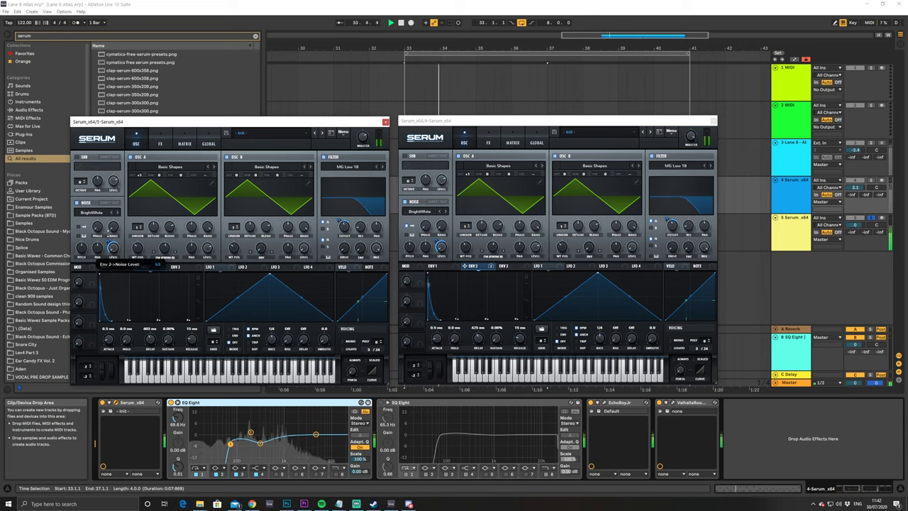
key(space)
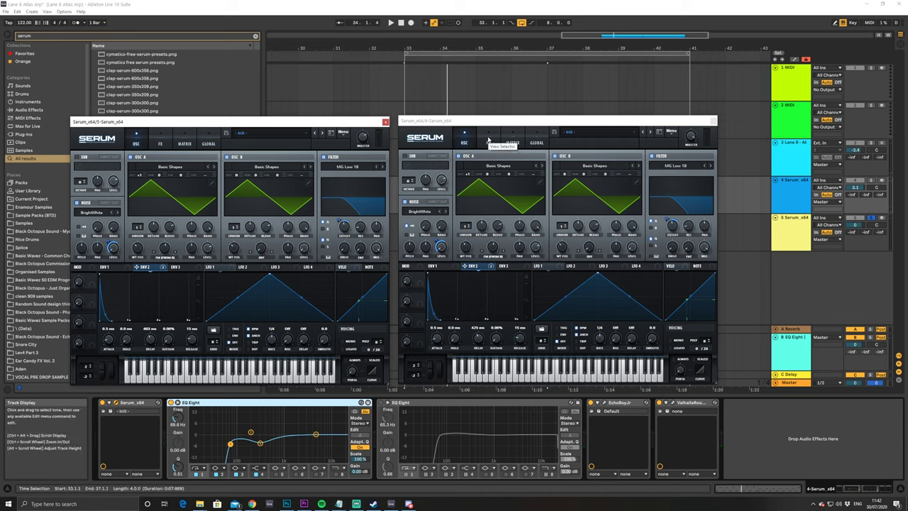
- Match the new Serum's Env 1 to the original with zero sustain and about 524 ms decay, and play the loop
click(107, 268)
click(438, 266)
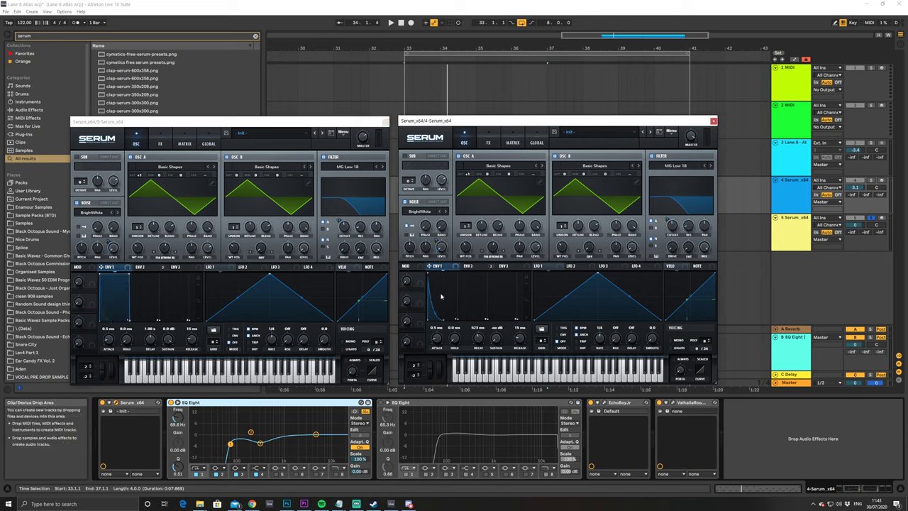
drag(124, 278, 112, 325)
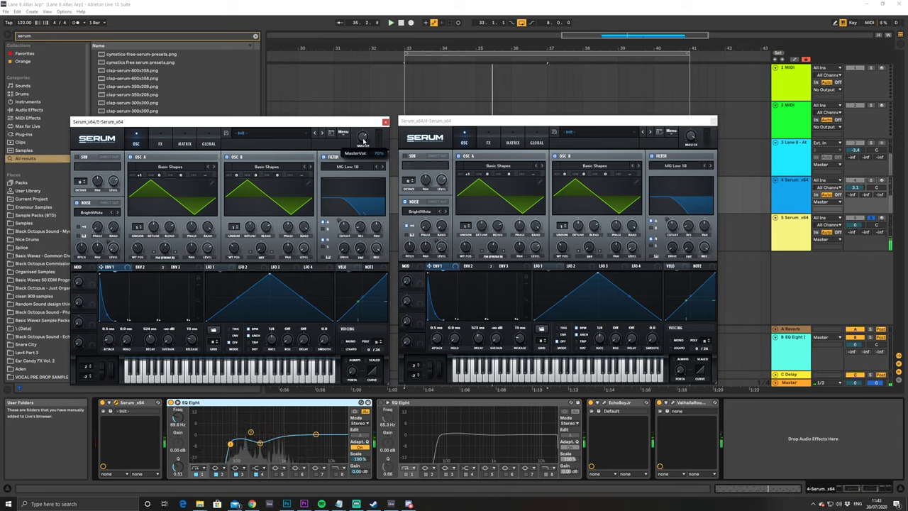
key(space)
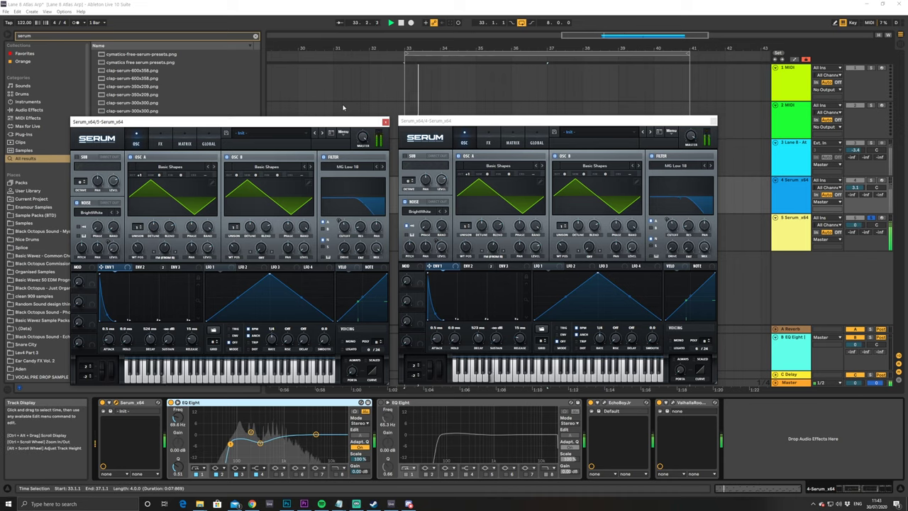
mouse_move(360, 144)
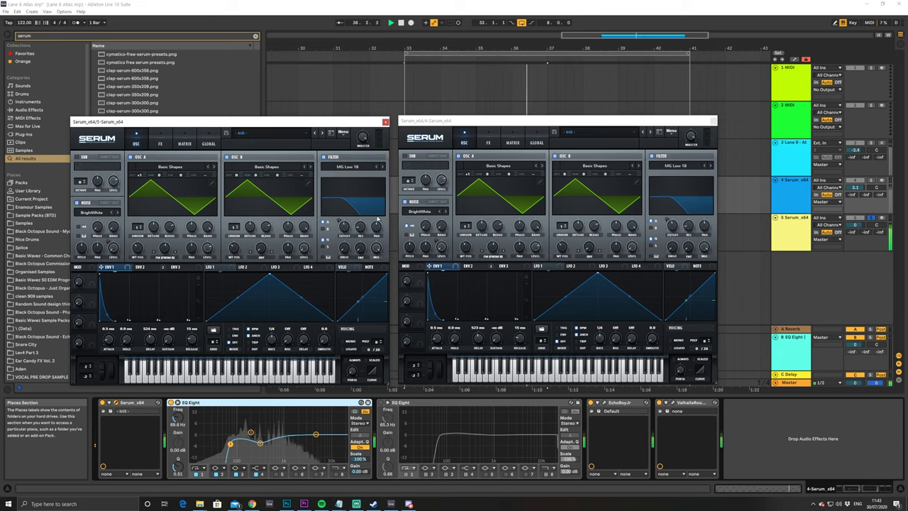
- Check the original Serum's effects page, return to its oscillator page and close its plugin window
click(488, 142)
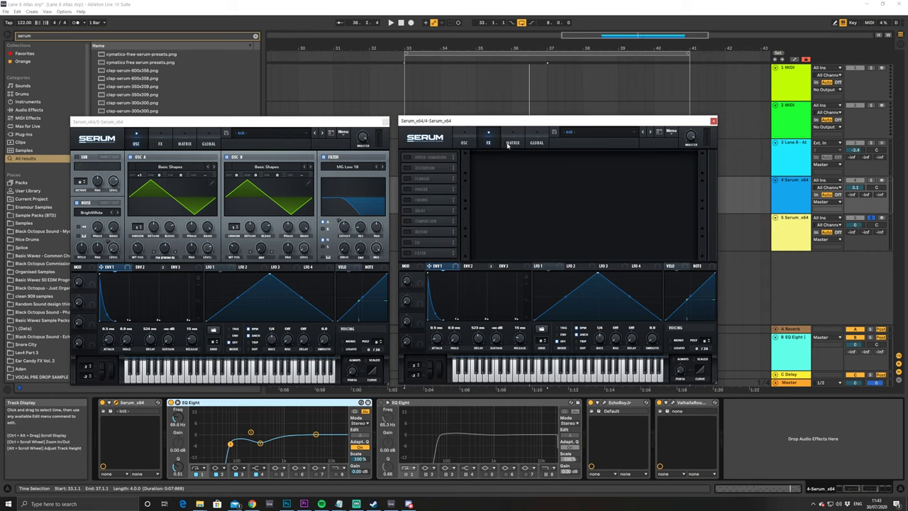
click(461, 141)
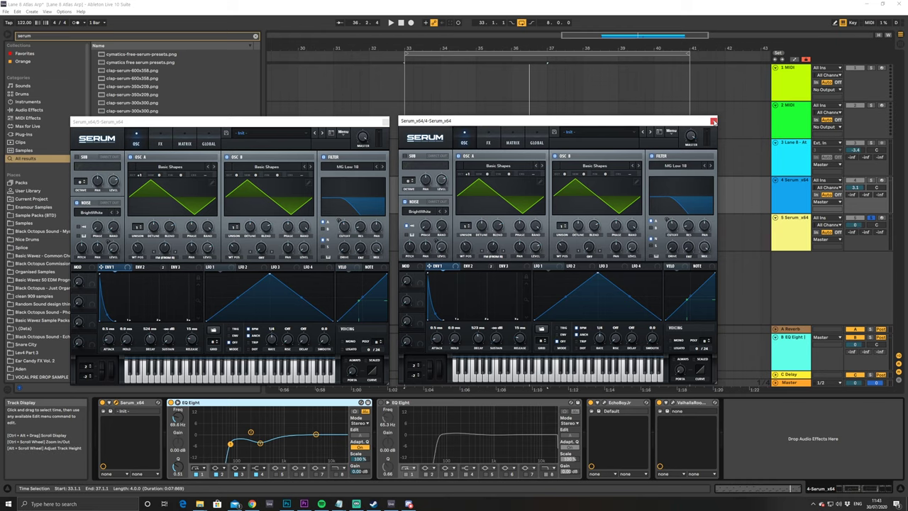
click(713, 122)
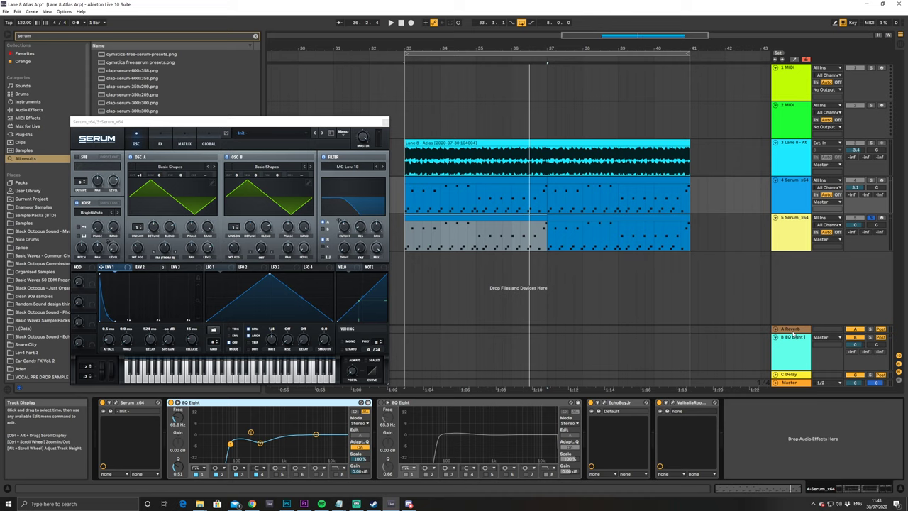
- Search the browser for "echobo", add EchoBoy Jr to the new Serum track after the EQ and audition it
click(779, 227)
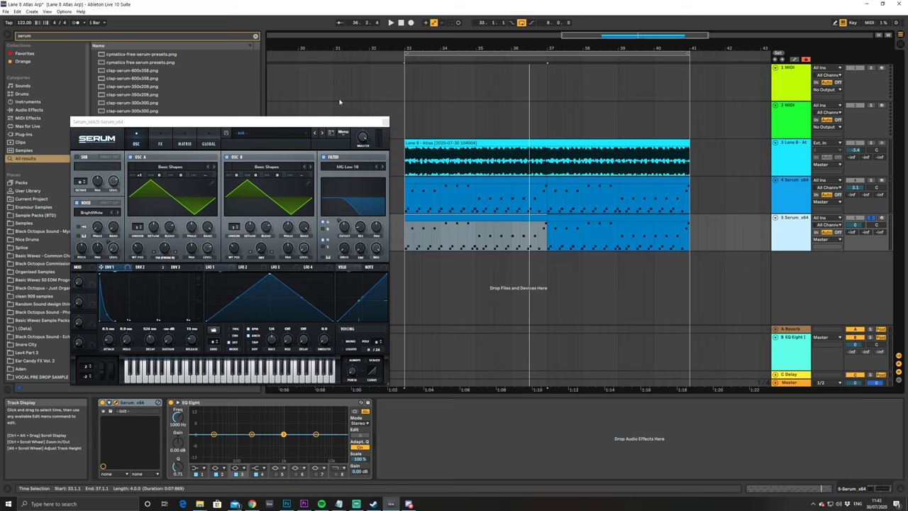
click(255, 36)
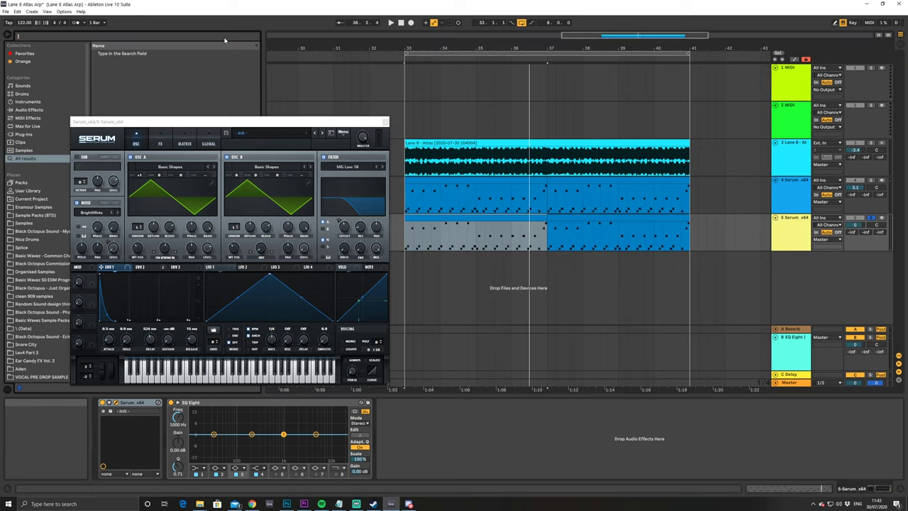
double_click(126, 54)
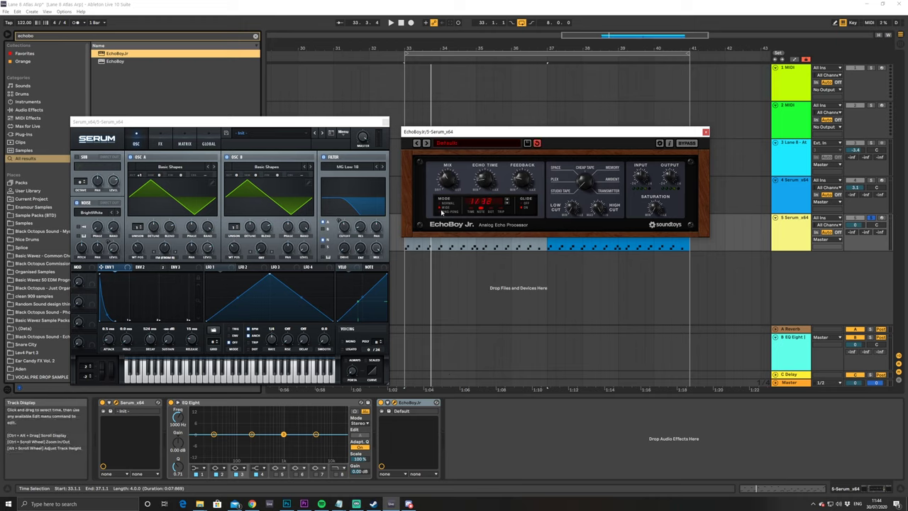
key(space)
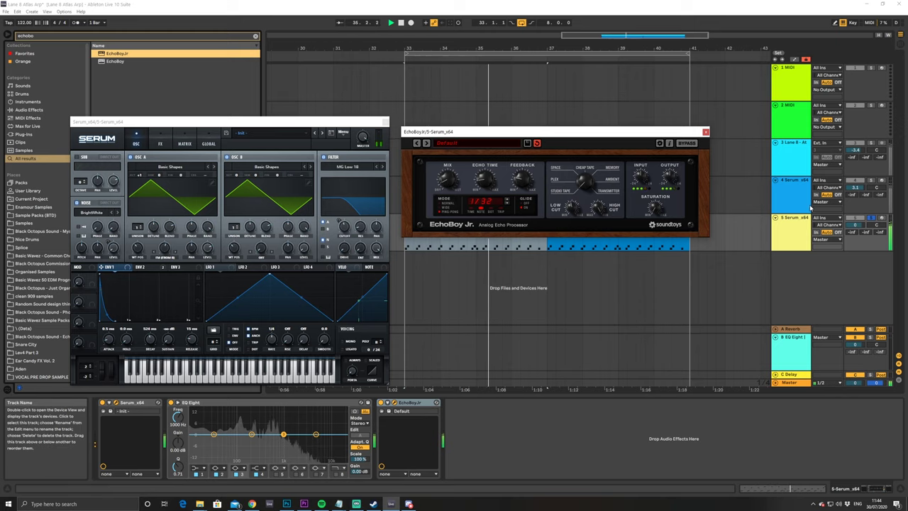
key(space)
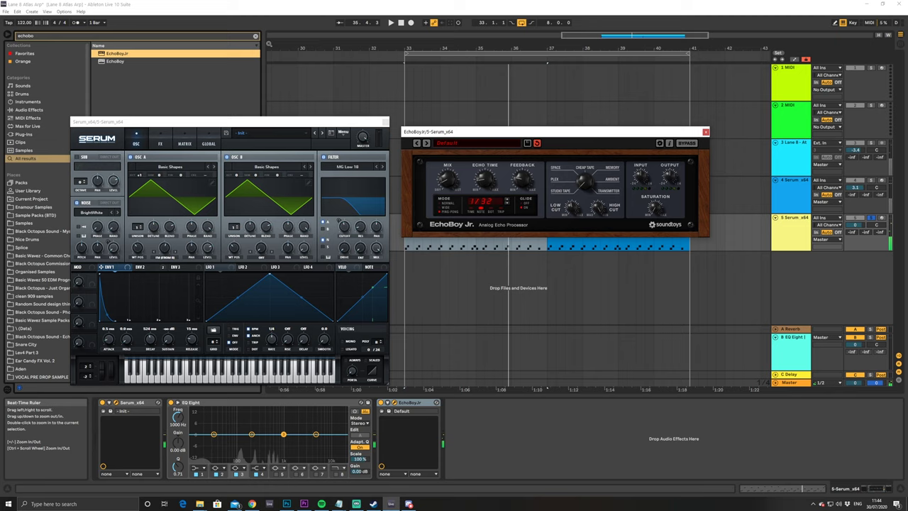
- Search the browser for "valha", close the new Serum's window and add ValhallaRoom to its track
click(256, 36)
text(valha)
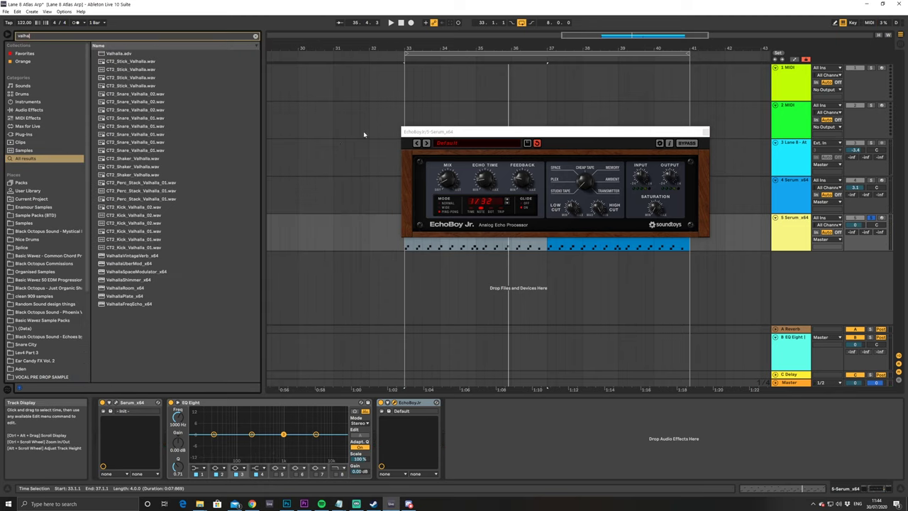
click(385, 122)
double_click(130, 290)
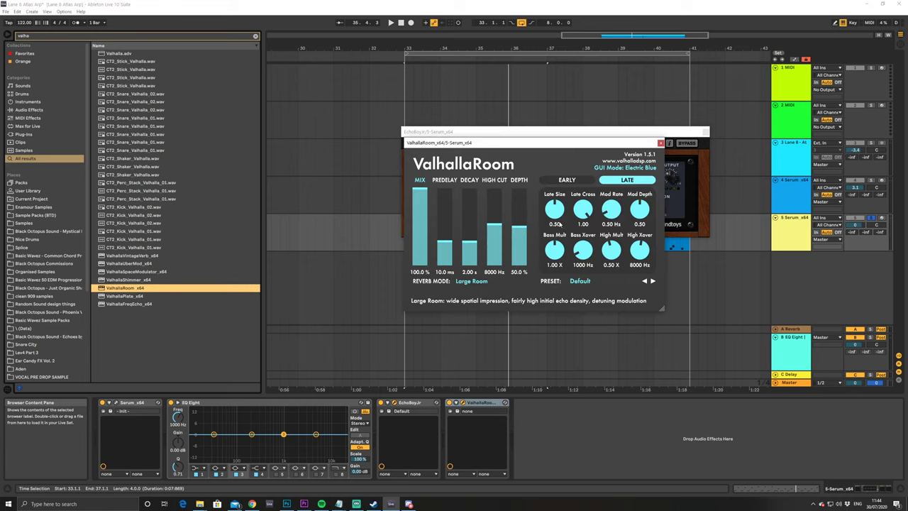
- Set ValhallaRoom's mix to 13.4% and high cut to about 7720 Hz while auditioning the loop, and close its window
key(space)
drag(420, 190, 423, 257)
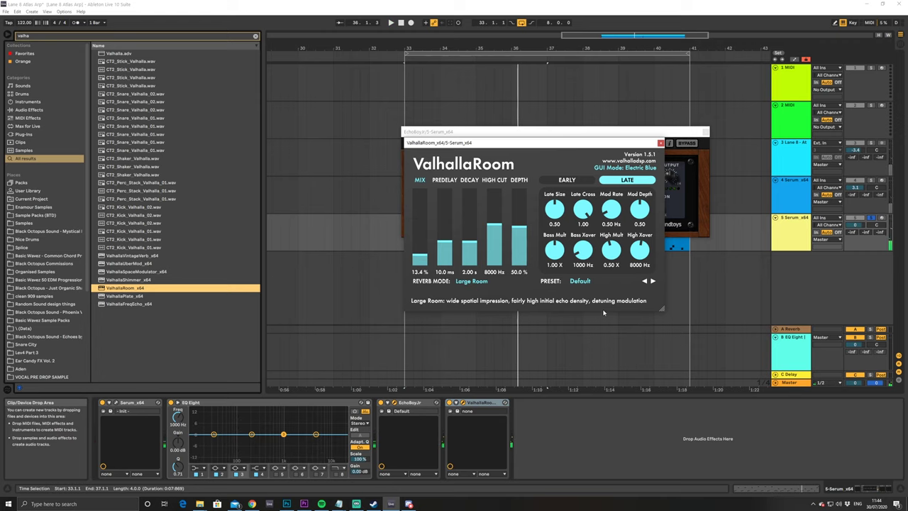
key(space)
drag(495, 225, 496, 229)
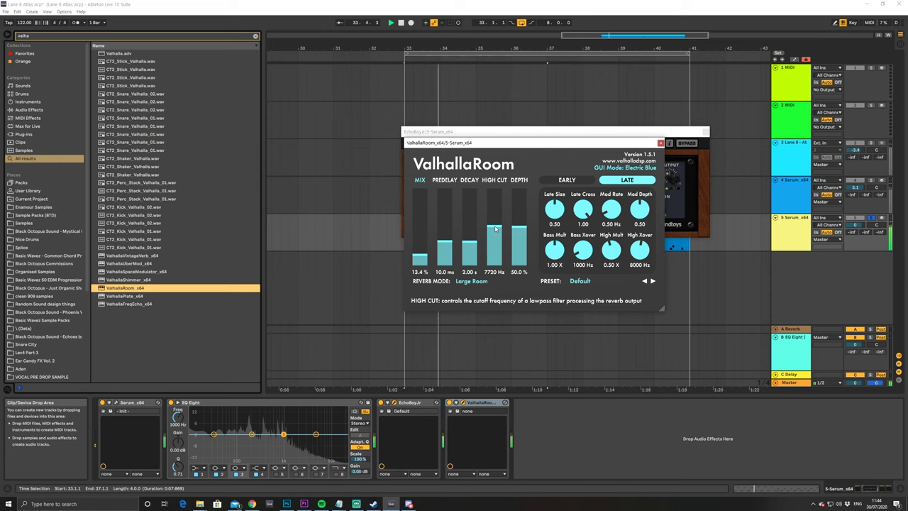
click(661, 143)
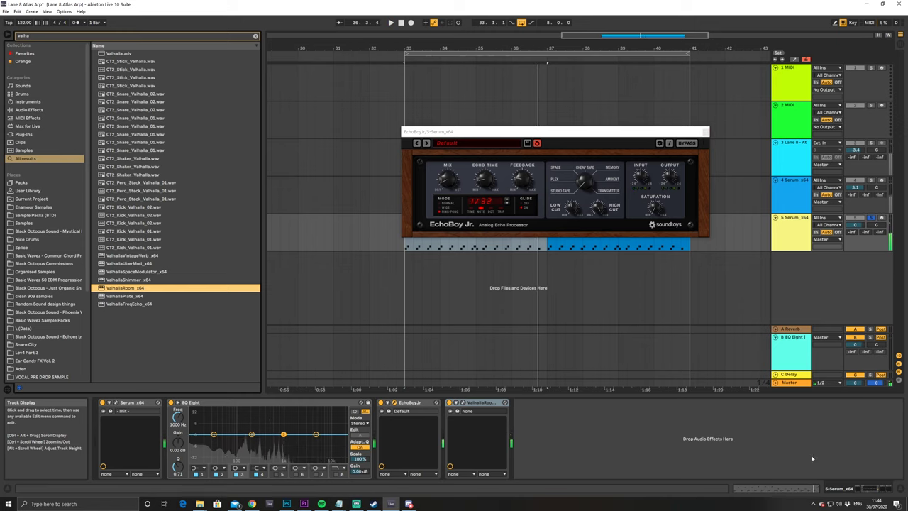
- Following the original track's EQ curve, give the new track's EQ Eight a low cut and a band 2 dip of about 3.35 dB at 272 Hz
click(788, 232)
click(797, 200)
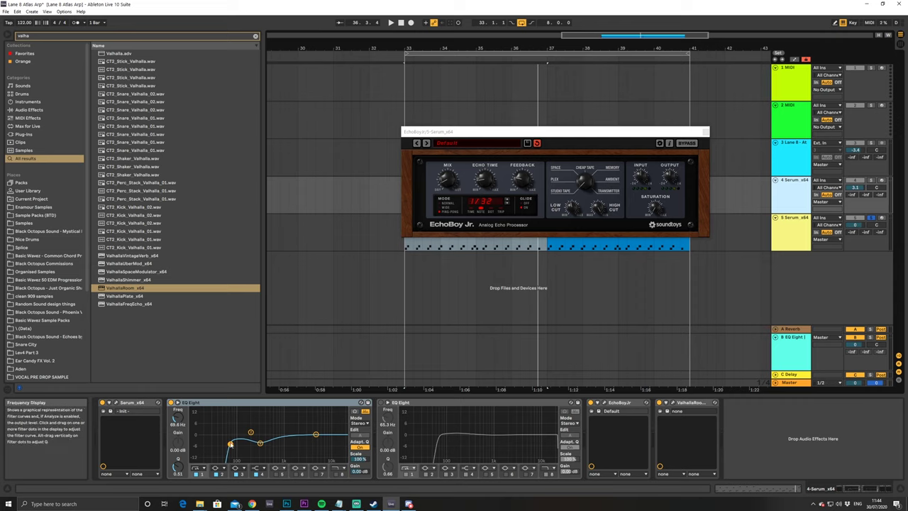
key(Down)
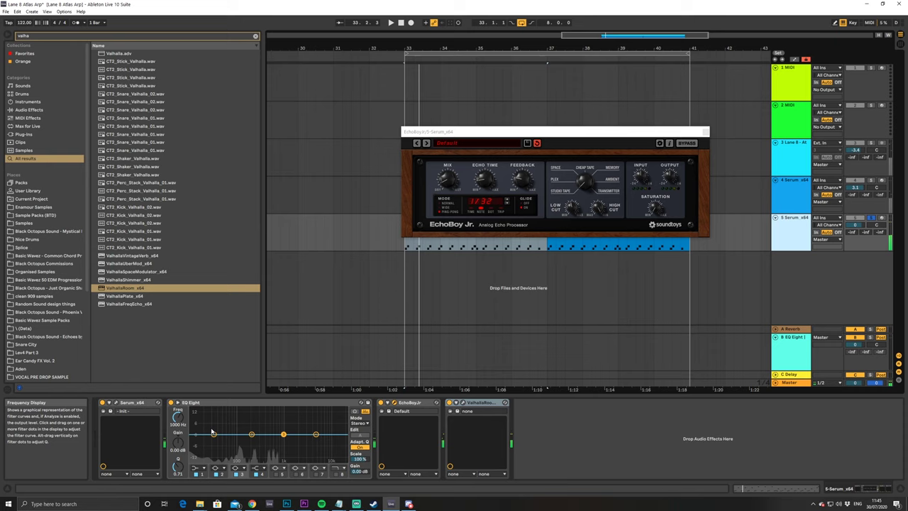
click(196, 468)
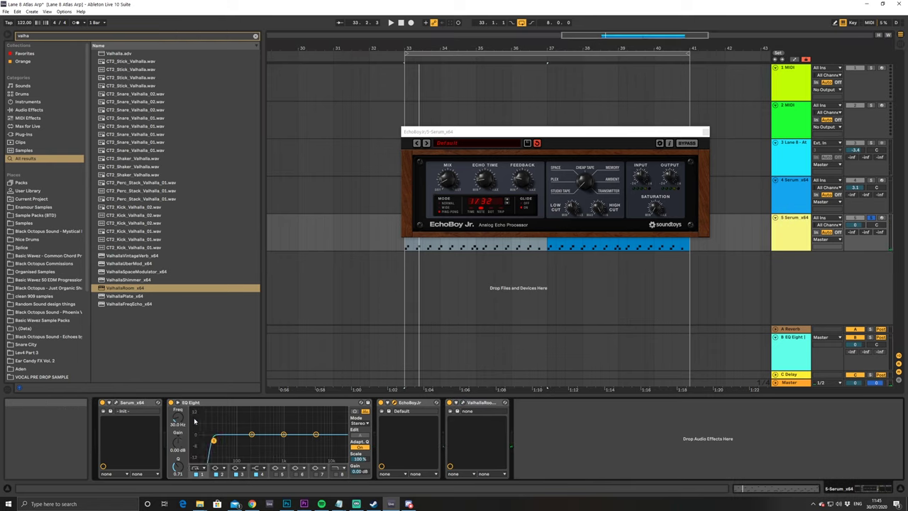
drag(202, 439, 256, 440)
key(space)
key(space)
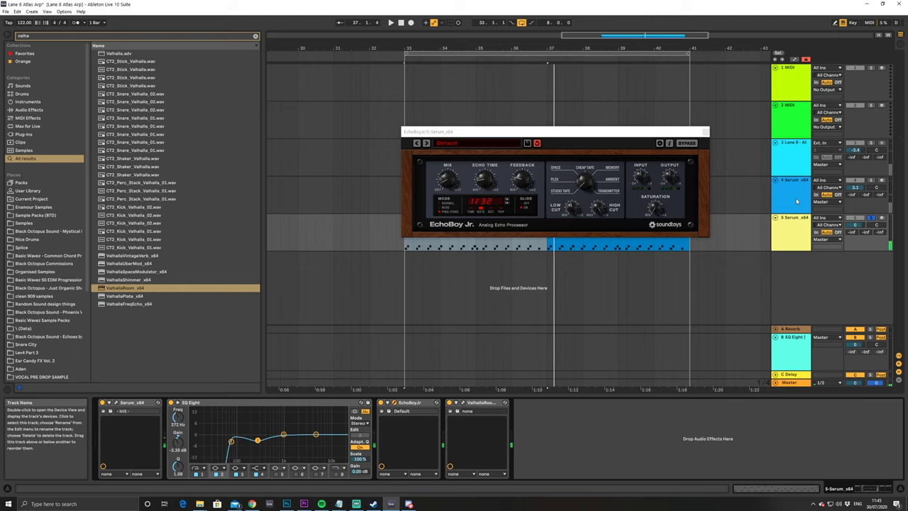
- Compare with the original EQ again and refine the new EQ's band 2 to about 297 Hz, -4.34 dB and Q 0.93 during playback
click(797, 202)
click(797, 229)
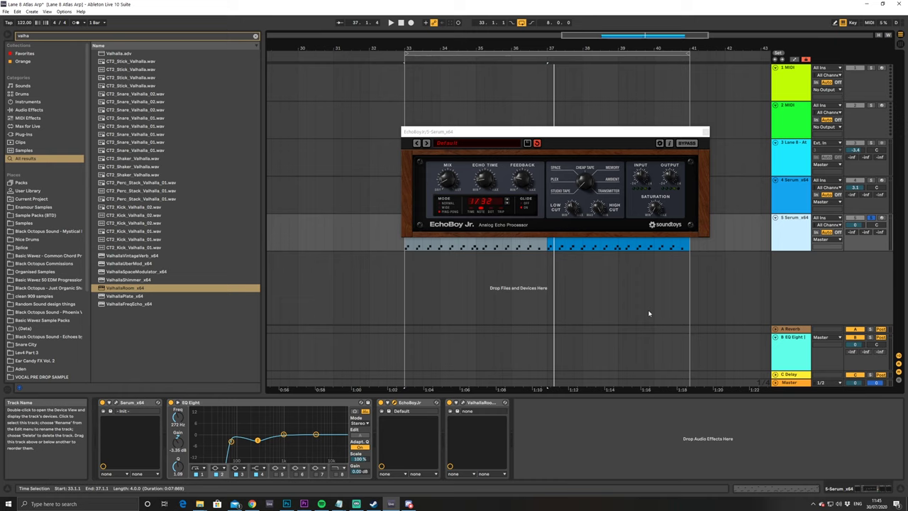
key(space)
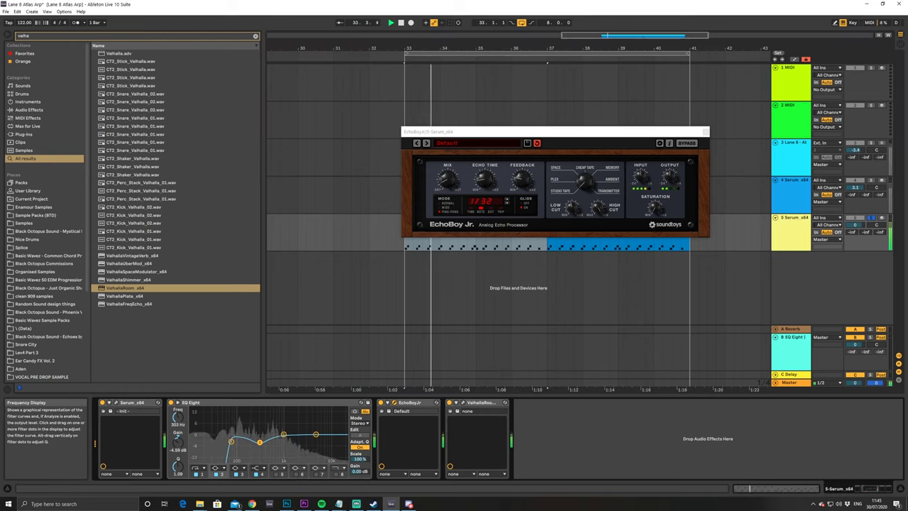
drag(259, 441, 260, 443)
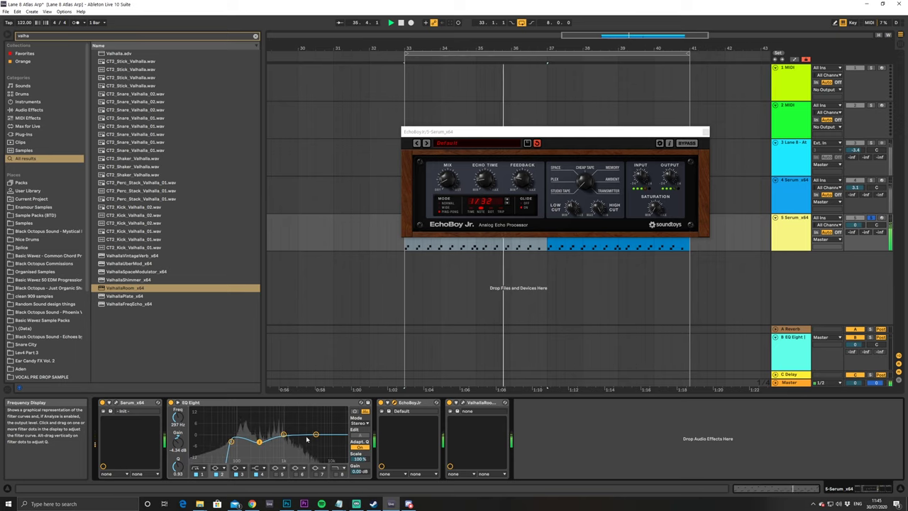
- Stop playback and insert a new return track after return B, which holds the EQ Eight and Saturator
key(space)
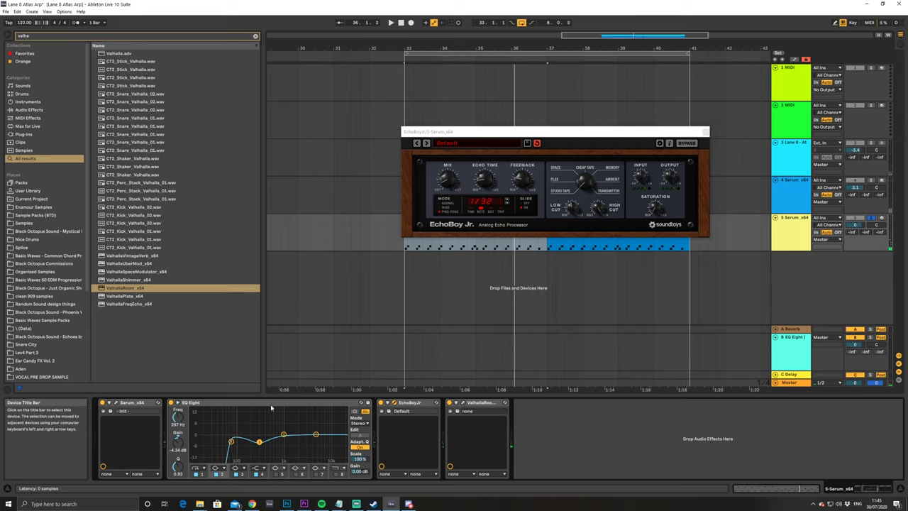
click(785, 367)
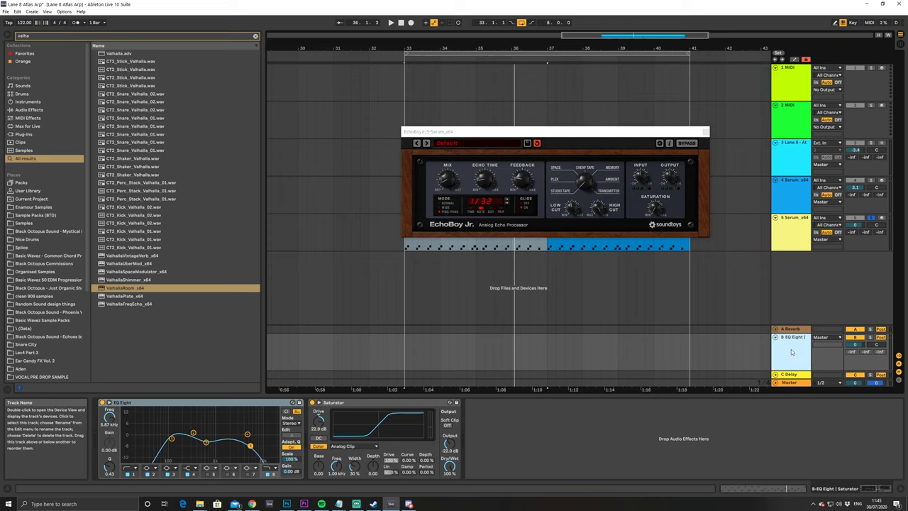
right_click(793, 353)
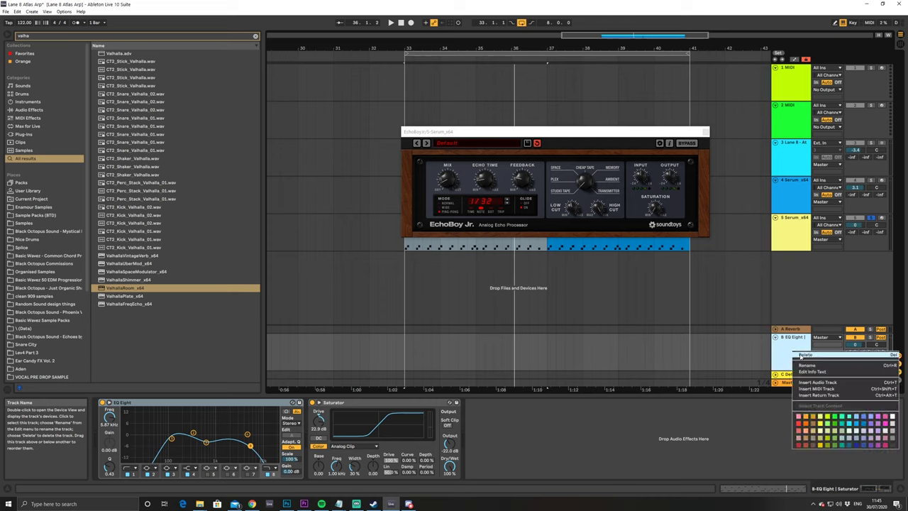
click(823, 395)
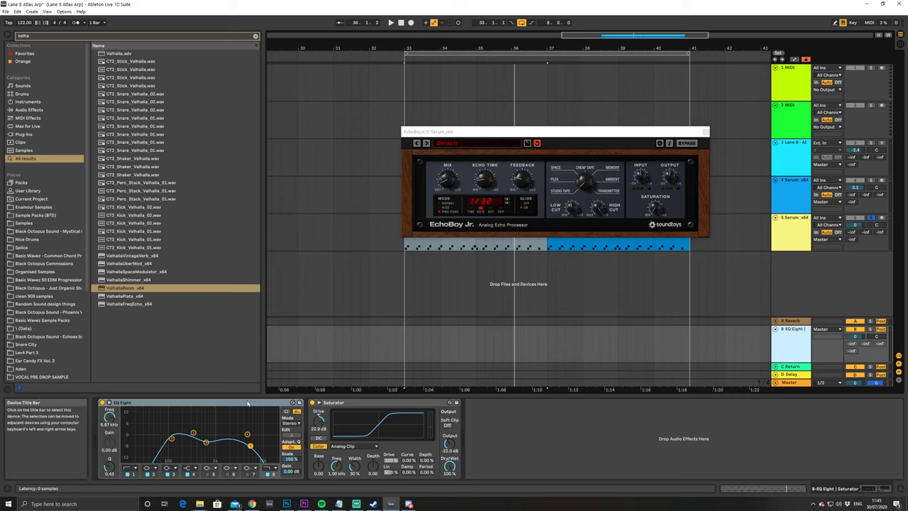
- Copy return B's EQ Eight onto the new, empty return C
click(218, 403)
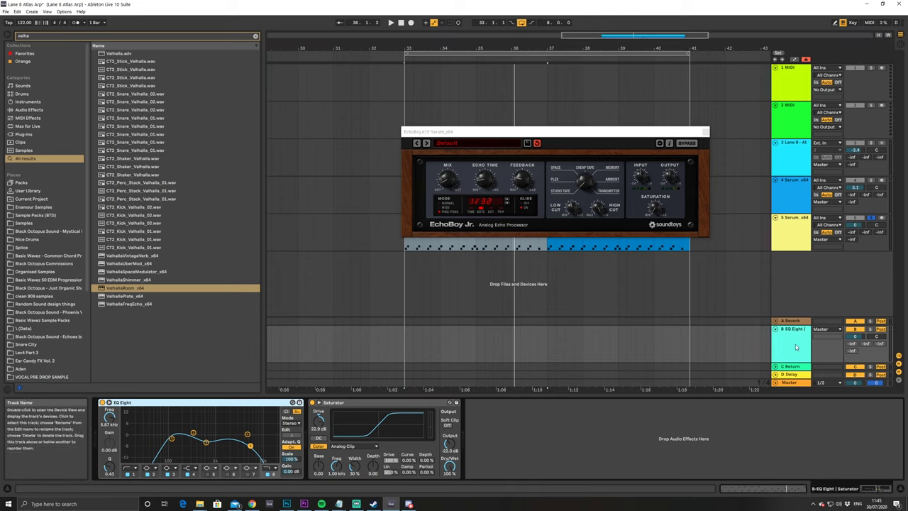
click(796, 366)
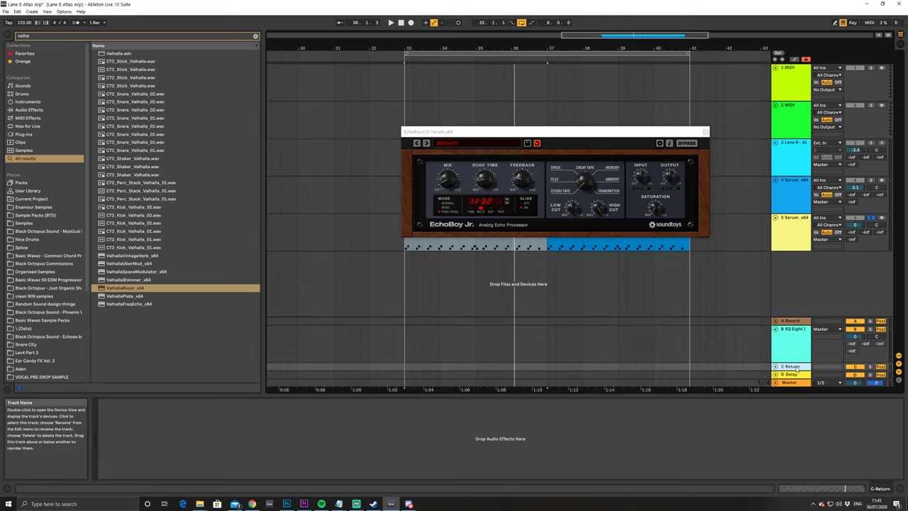
click(808, 350)
click(797, 367)
click(281, 444)
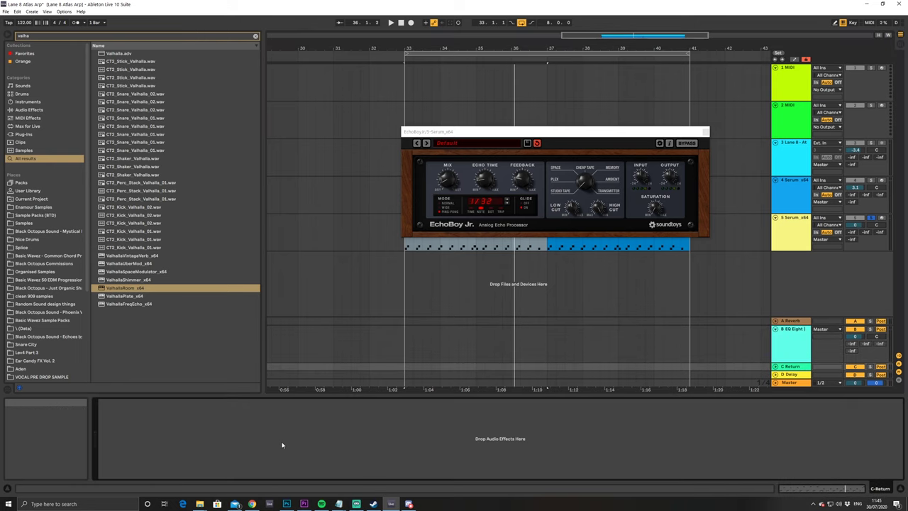
key(ctrl+v)
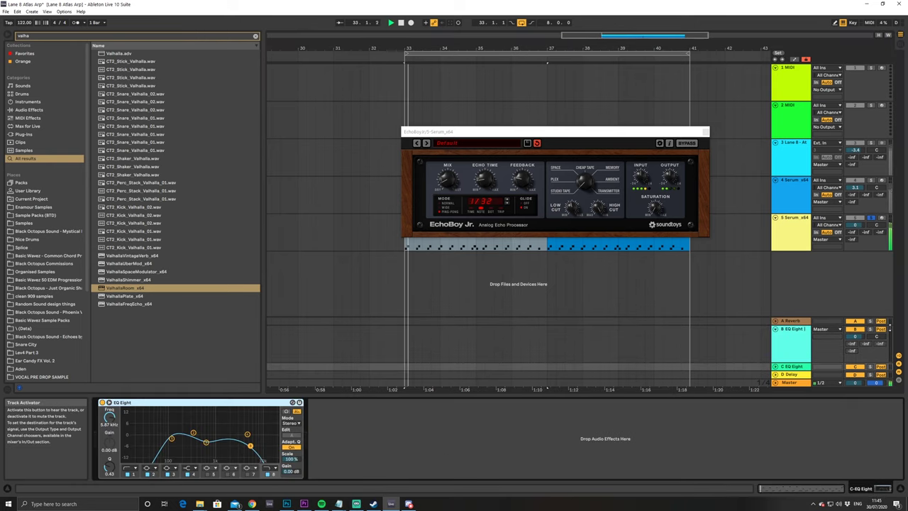
- Copy return B's Saturator onto return C after the EQ Eight, and switch return C's EQ Eight off
click(794, 346)
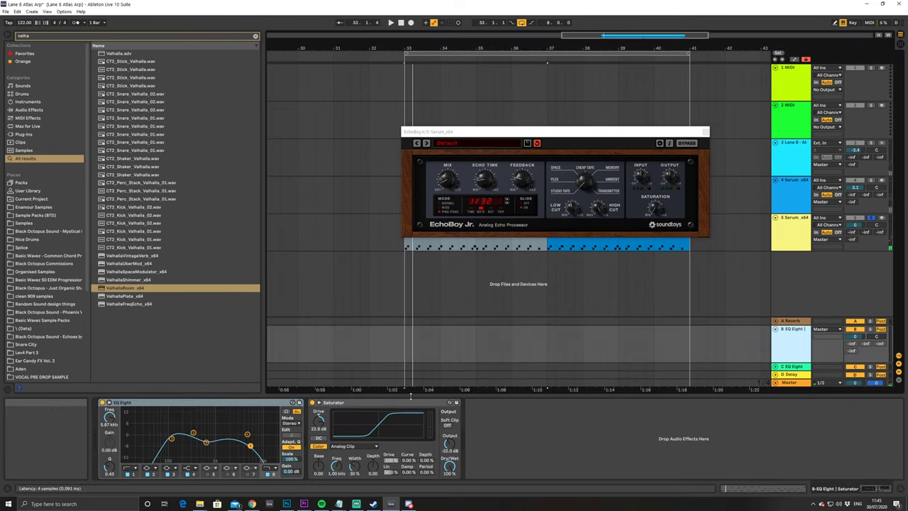
click(352, 403)
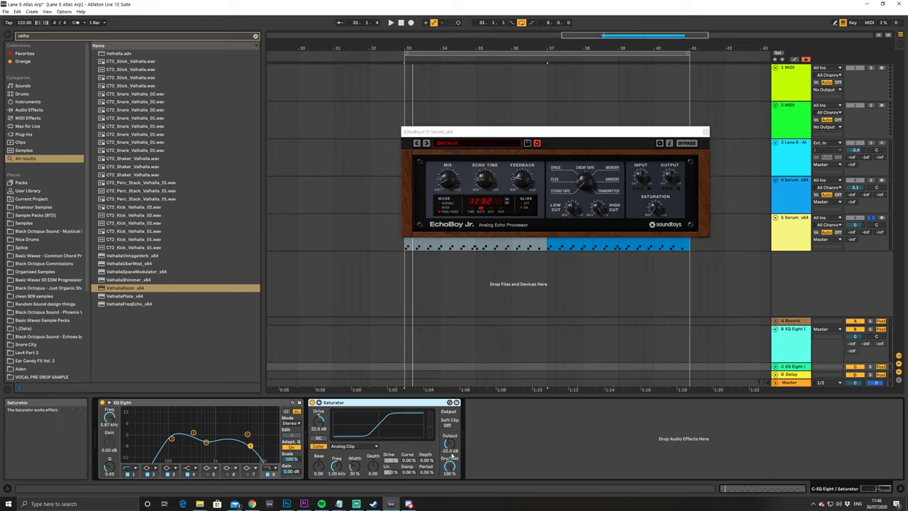
click(107, 402)
click(101, 402)
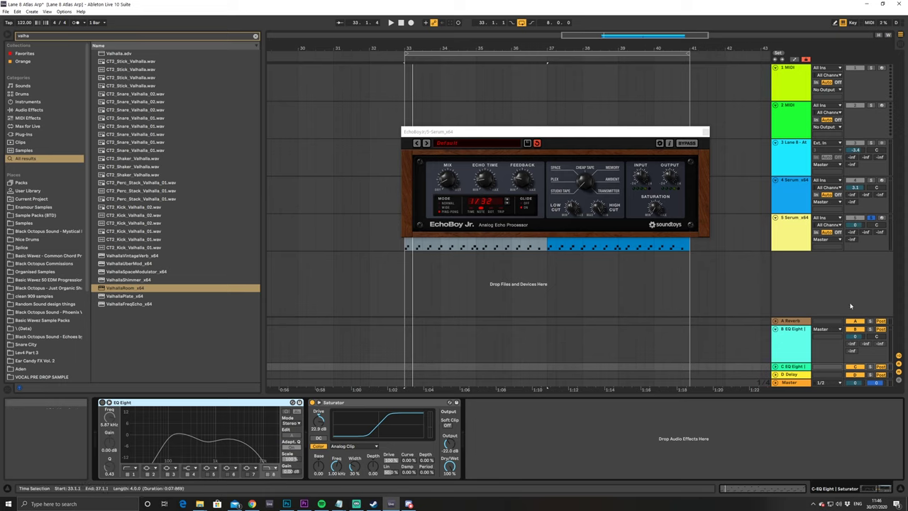
- Set the new Serum track's send to return C to -3.0 dB during playback, and audition return C with its EQ Eight back on
key(space)
key(space)
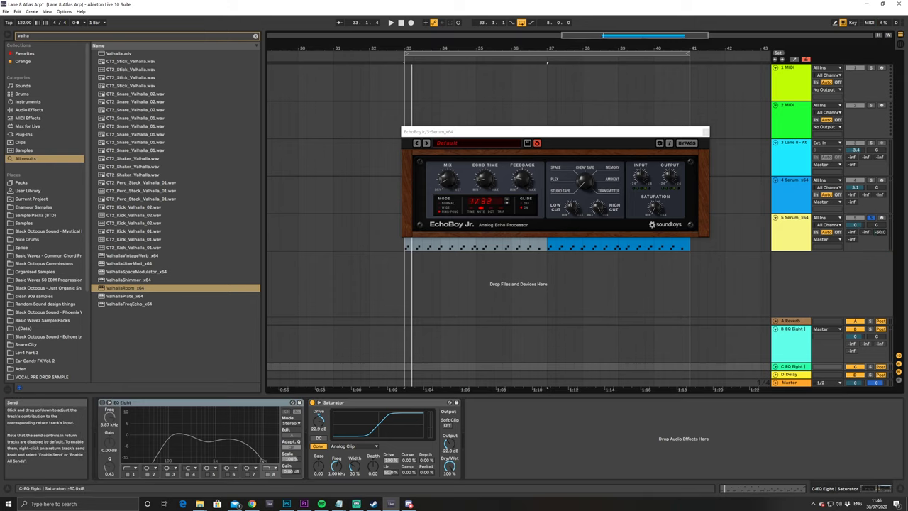
key(space)
drag(879, 232, 880, 189)
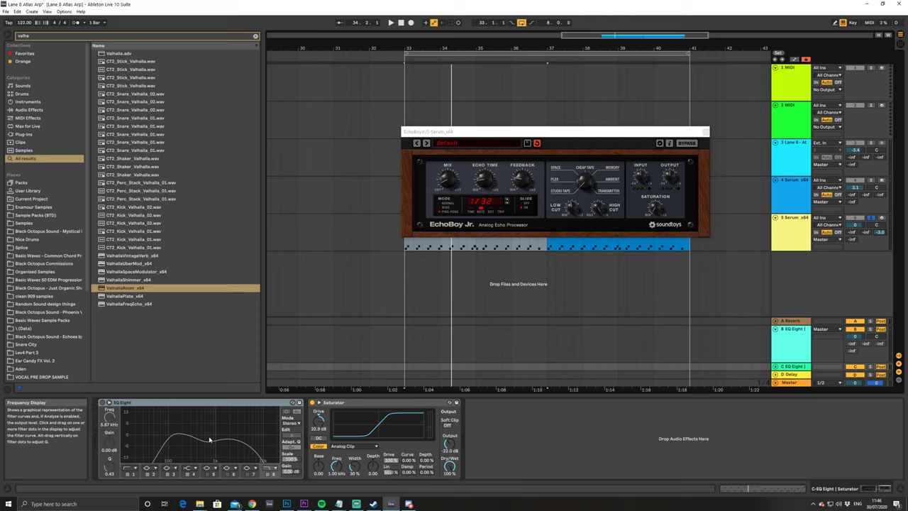
click(103, 402)
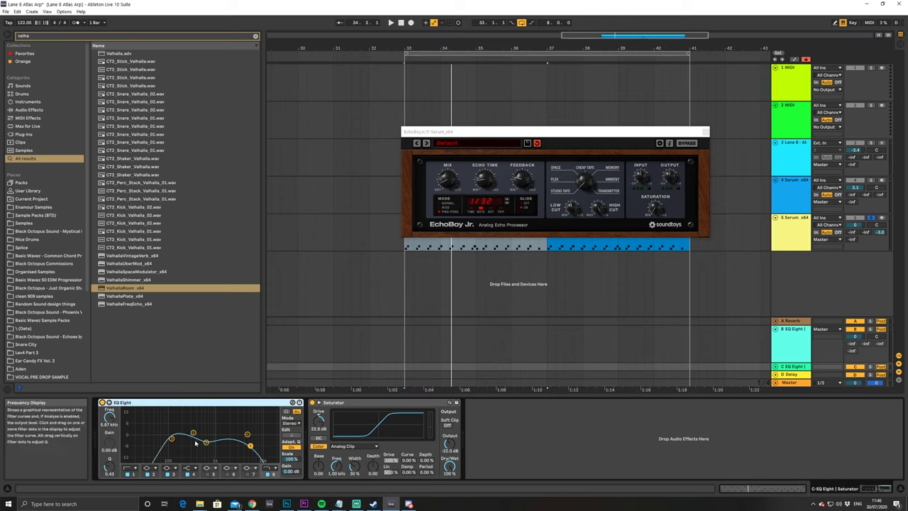
key(space)
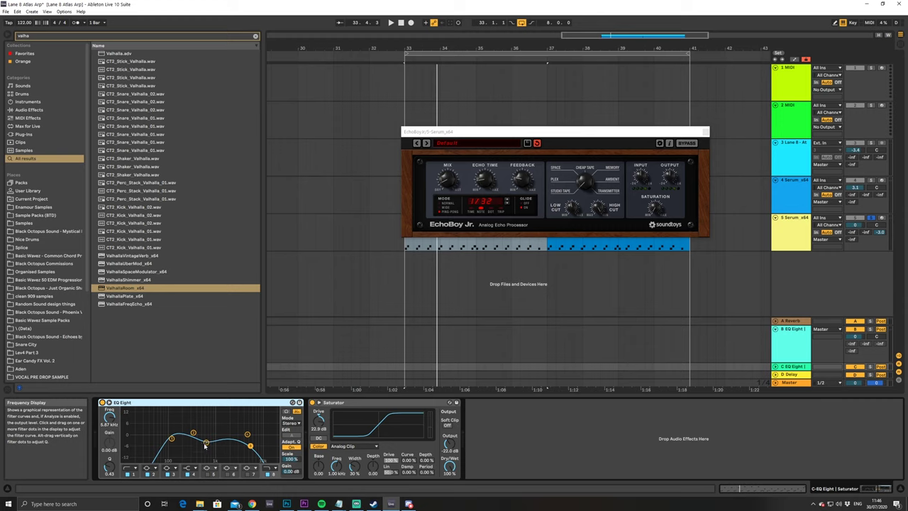
- Duplicate the EQ Eight on return C and bypass the first copy
key(ctrl+d)
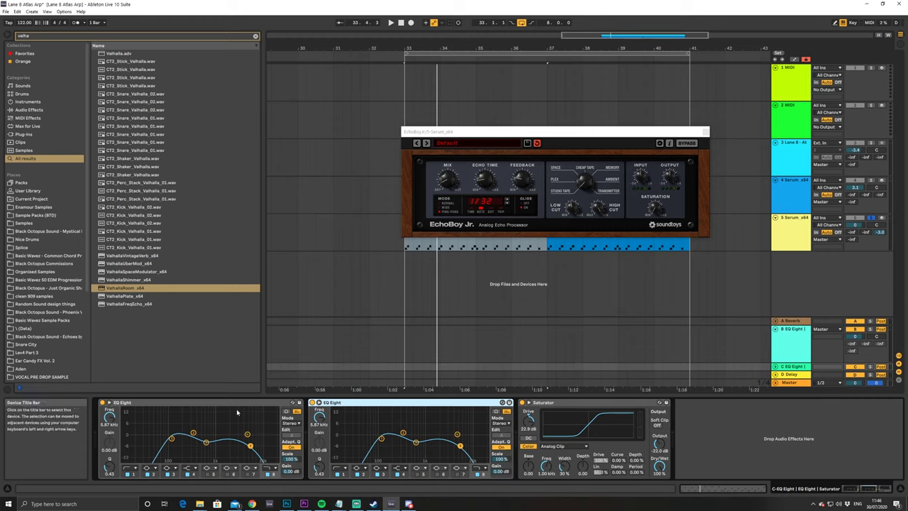
click(102, 402)
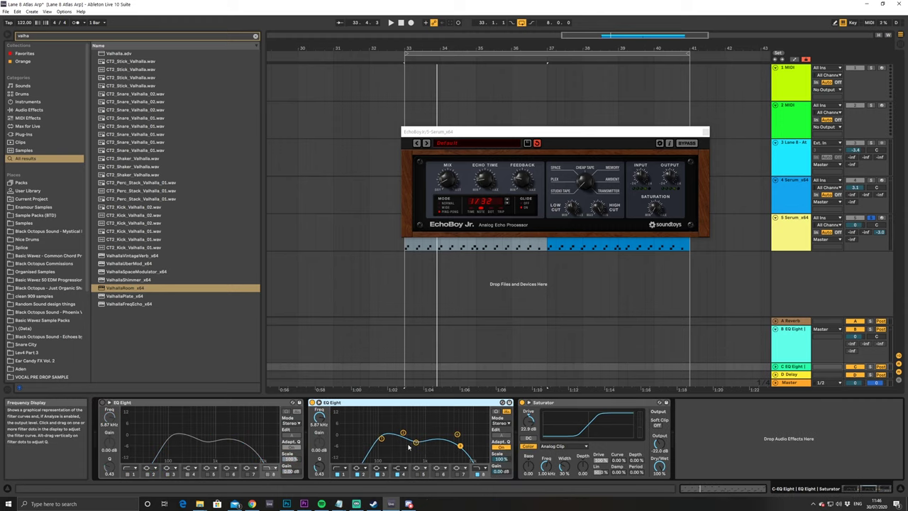
- Try band 3 of the duplicate EQ as a boost around 316 Hz and 2.35 kHz, and audition it flattened at about 1.21 kHz
drag(416, 442, 416, 433)
drag(421, 430, 422, 427)
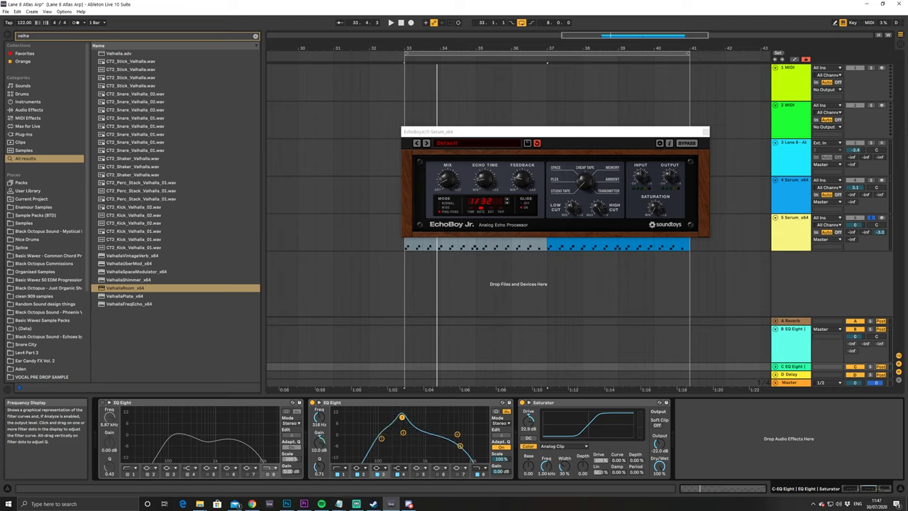
drag(402, 417, 442, 420)
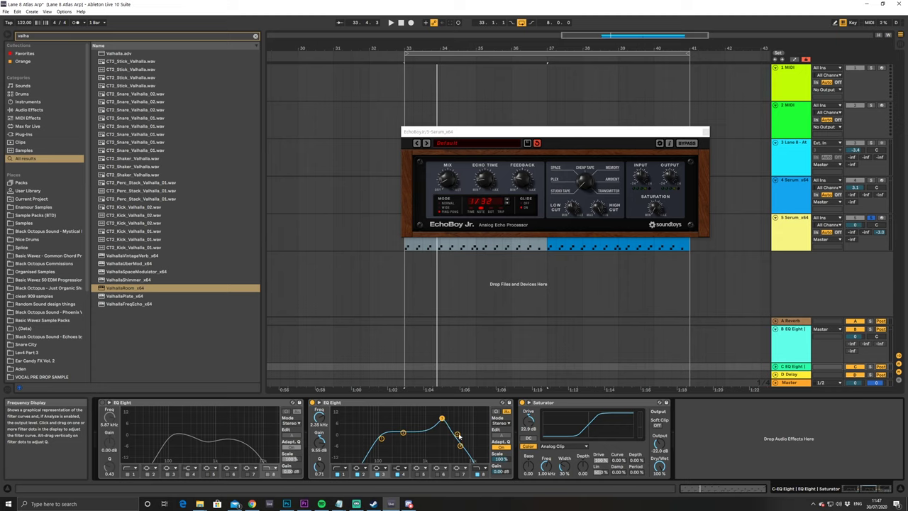
drag(442, 419, 429, 436)
key(space)
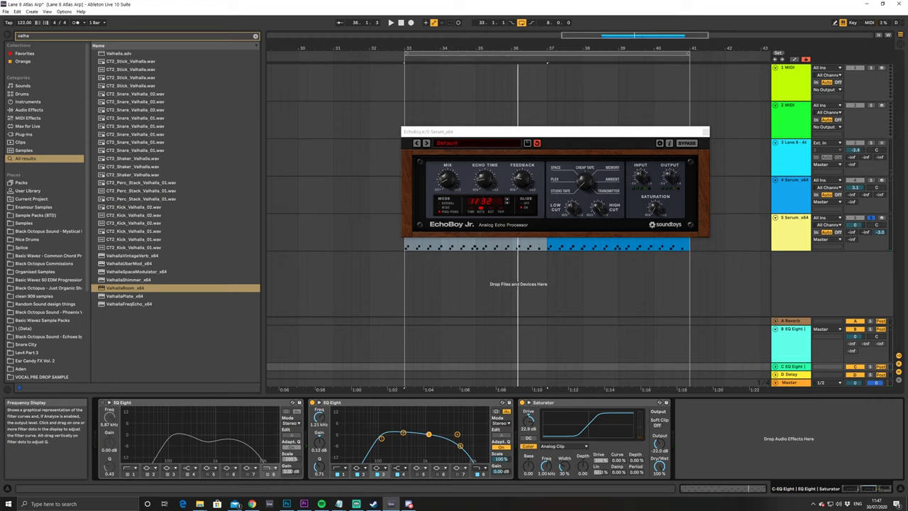
- Reshape the duplicate EQ with band 2 at about 316 Hz, 1.12 dB and a dip on band 3, auditioning the loop
key(space)
drag(426, 436, 401, 432)
key(space)
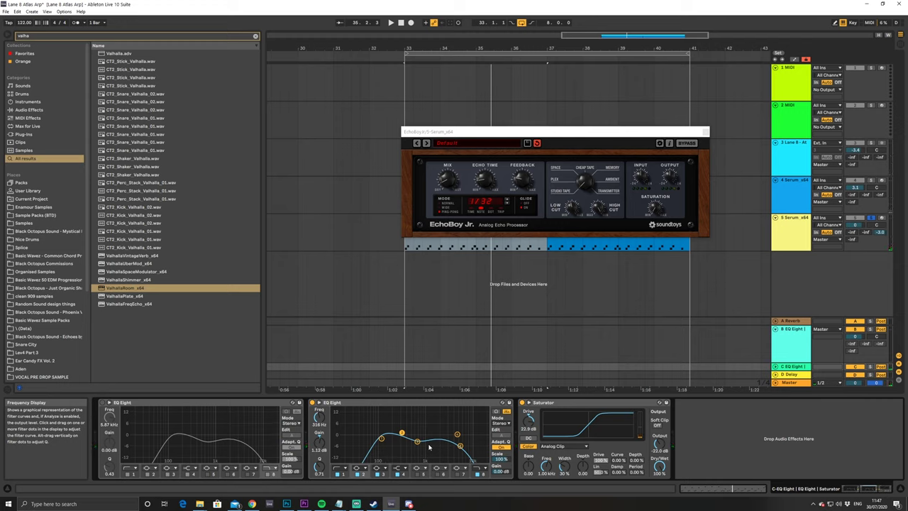
key(space)
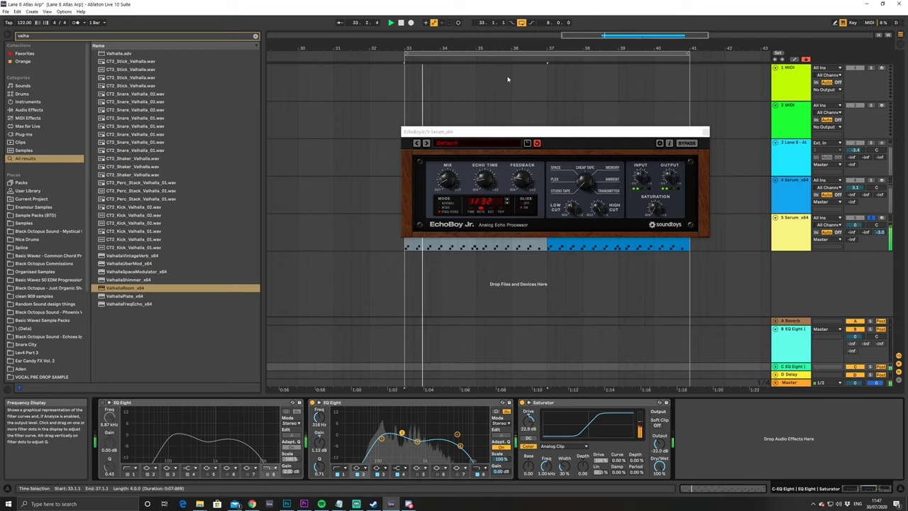
key(space)
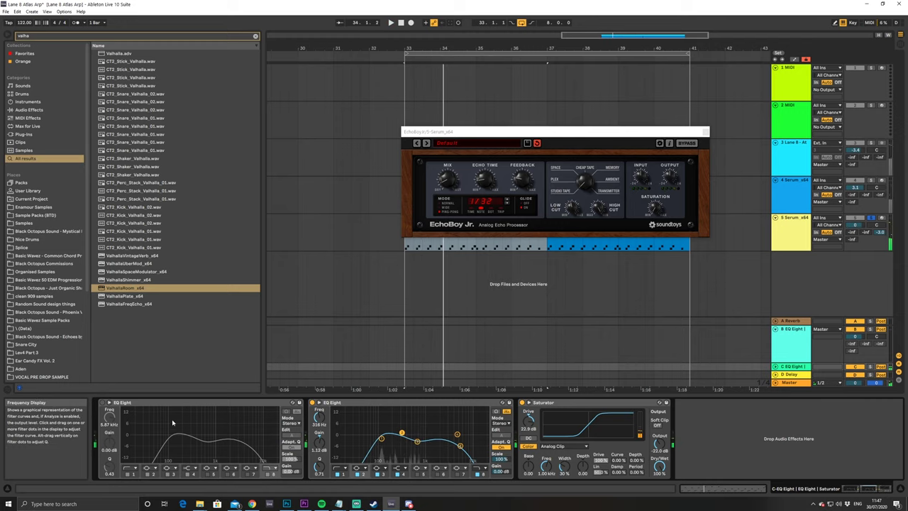
- Delete the bypassed EQ Eight from return C and move the EchoBoy Jr. window off the track clips
click(174, 405)
key(Delete)
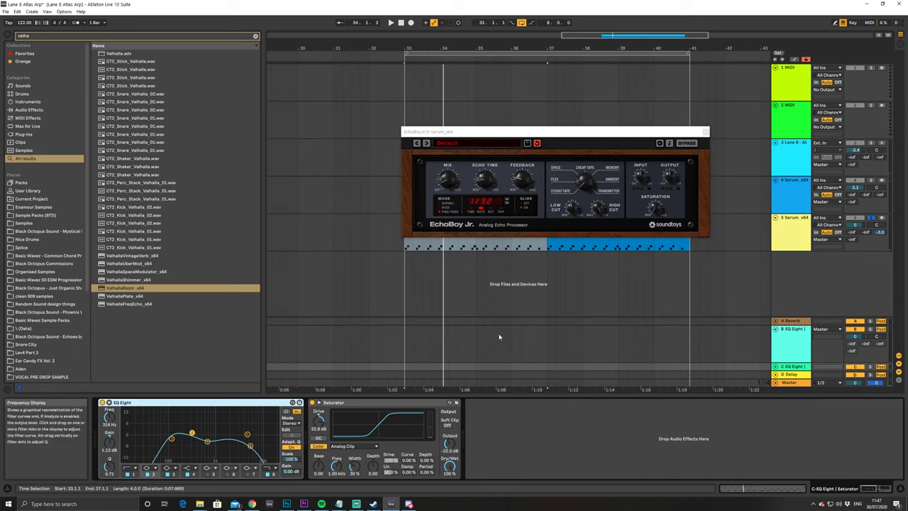
drag(593, 134, 454, 90)
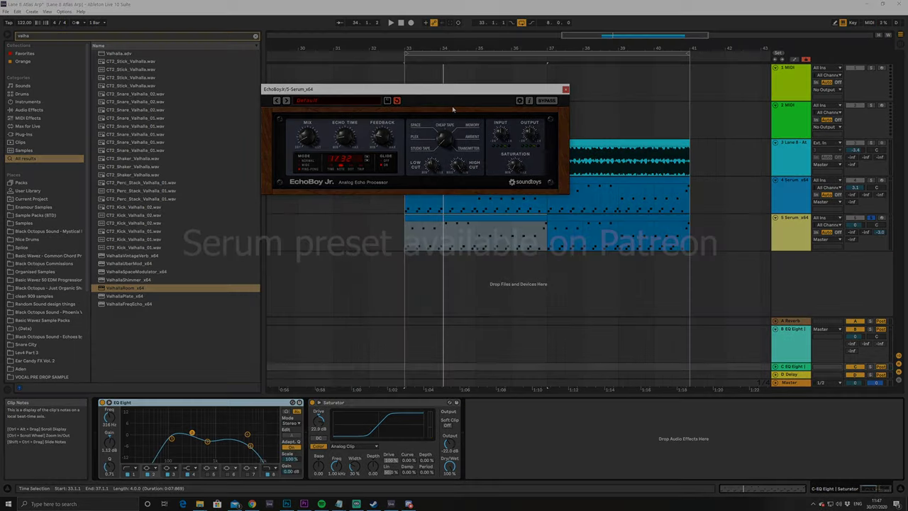